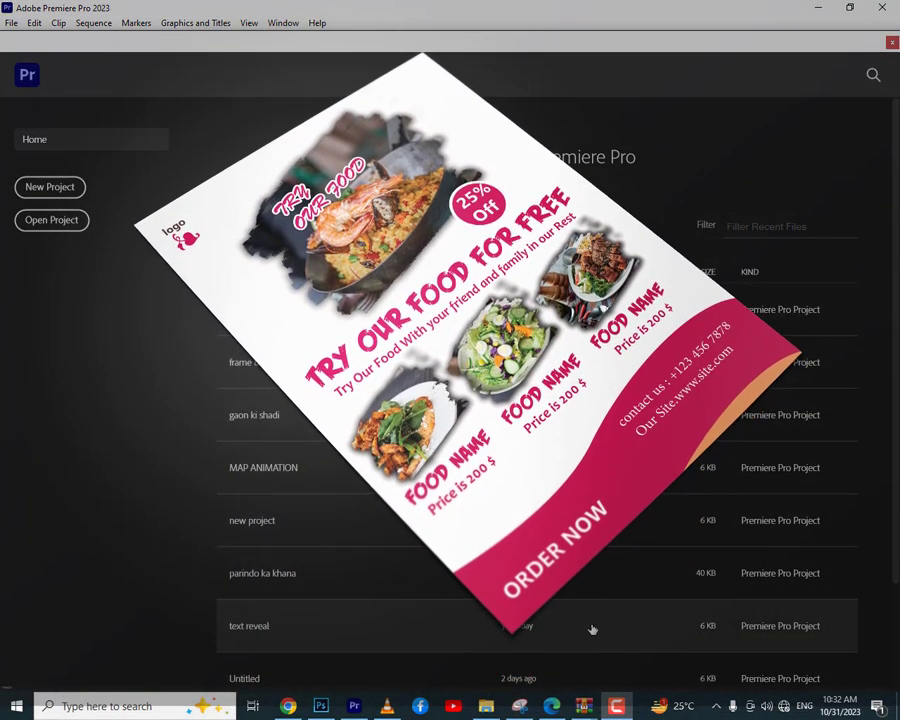
- Close Premiere Pro's home screen and switch to the Freepik brush images
click(890, 44)
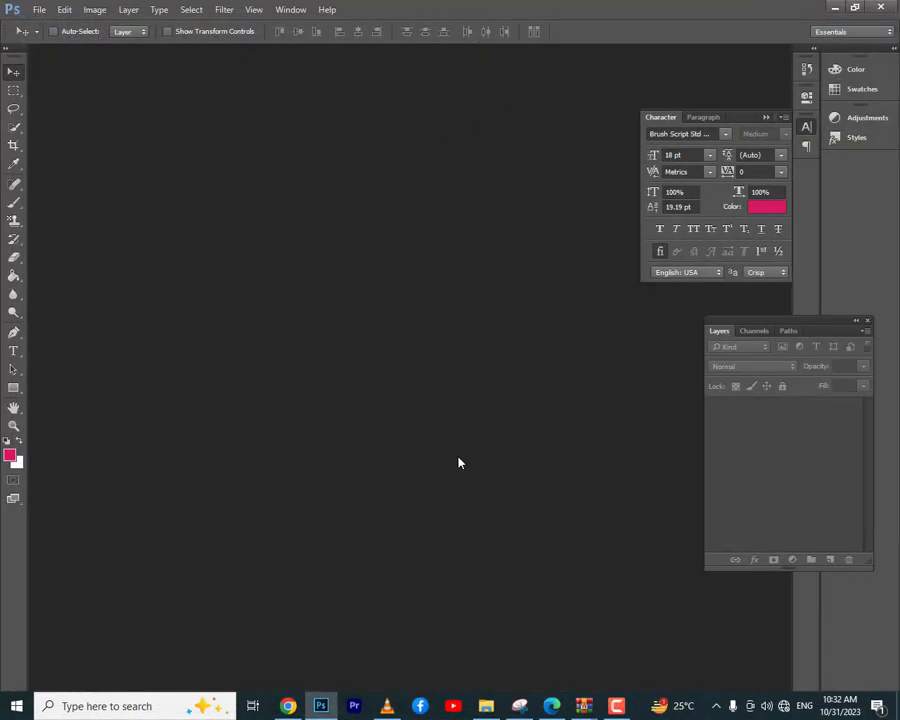
click(288, 706)
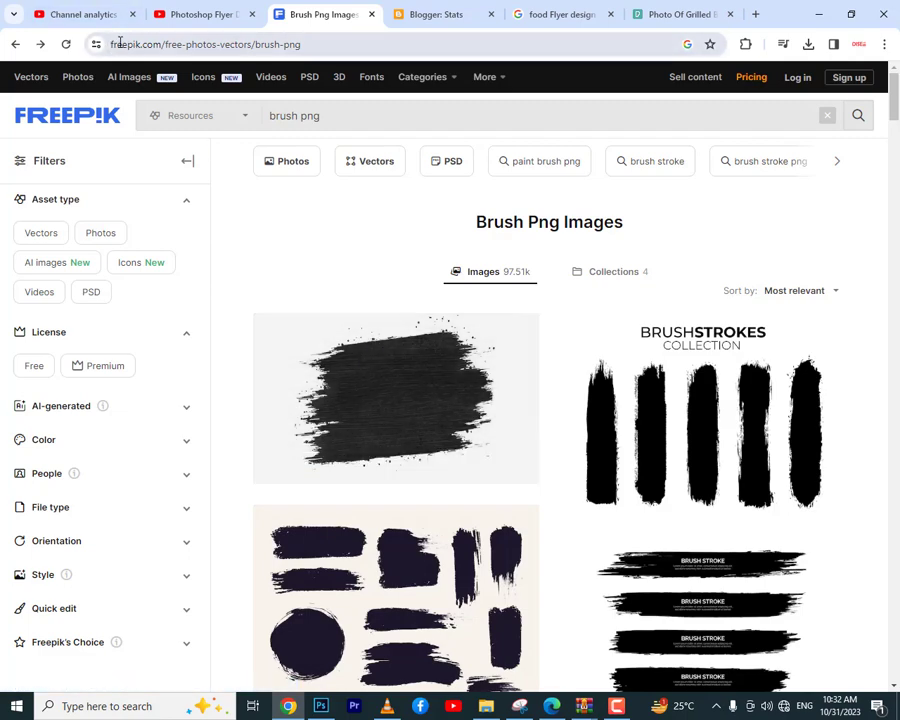
- Review the Freepik brush png results and the Pexels grilled barbecue photo, then return to Photoshop
scroll(405, 430, down, 2)
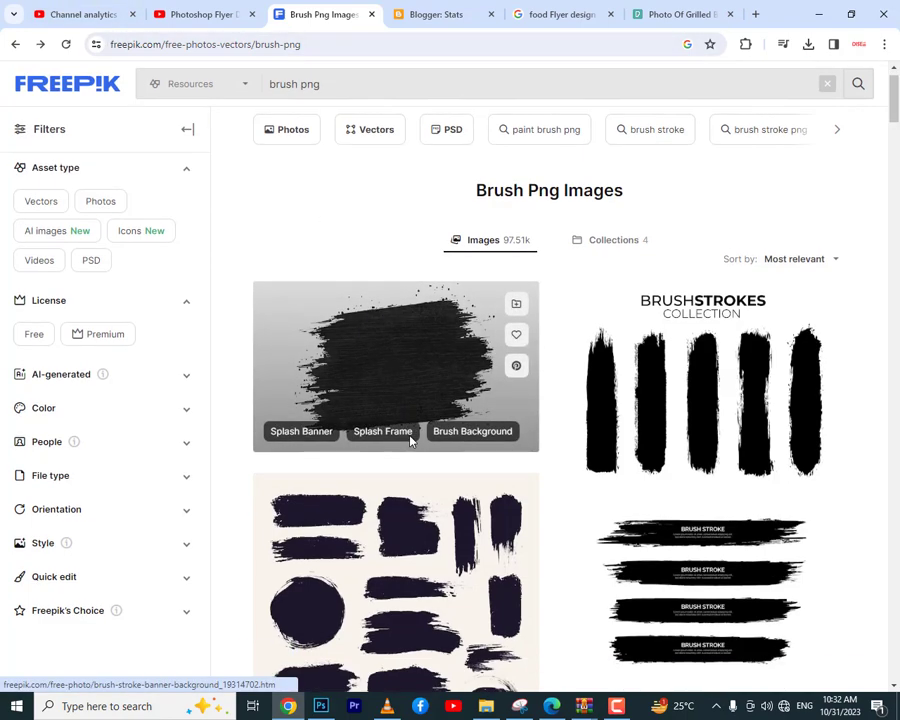
click(662, 16)
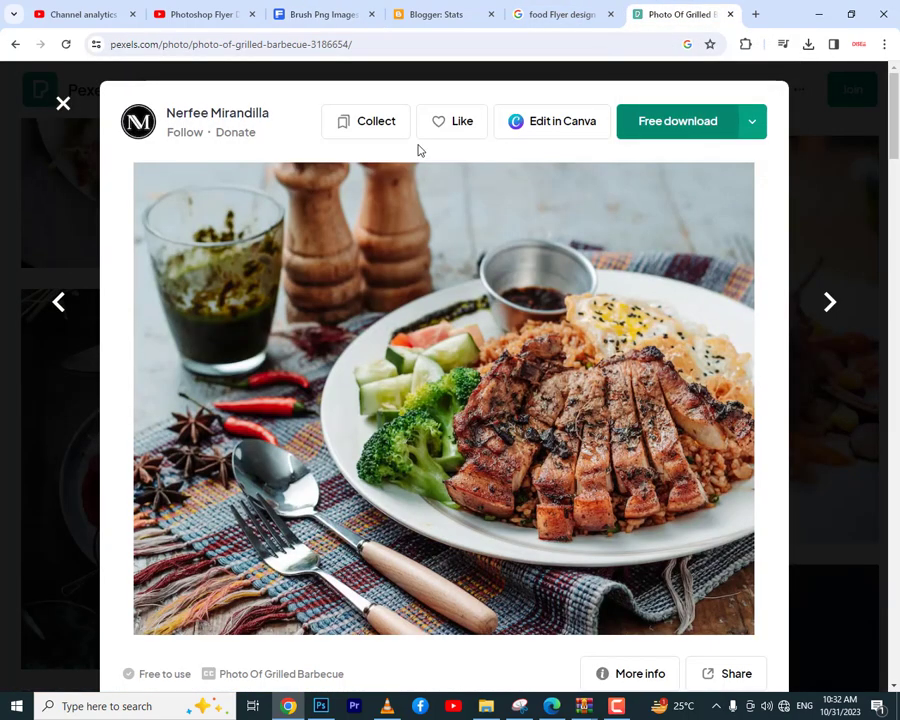
drag(111, 44, 207, 44)
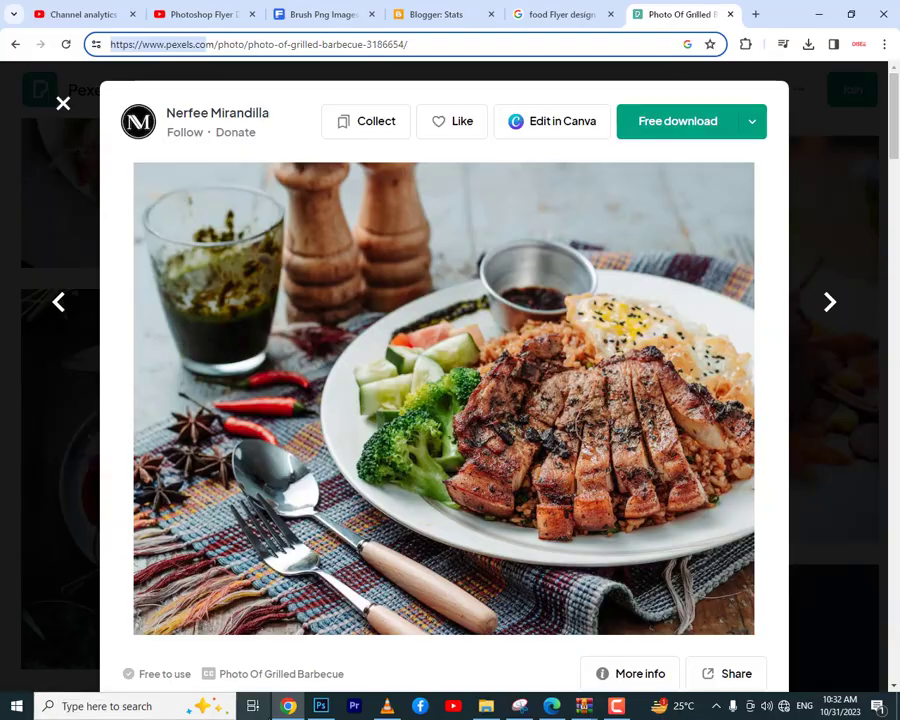
click(321, 706)
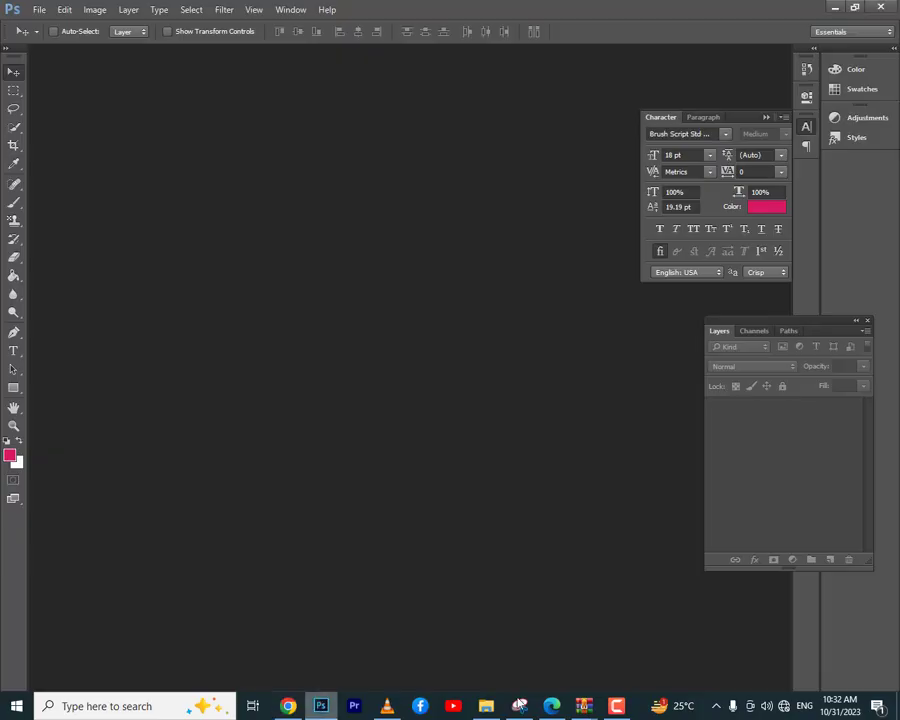
- Create a new International Paper A4 document at 300 ppi in CMYK
click(38, 10)
click(60, 22)
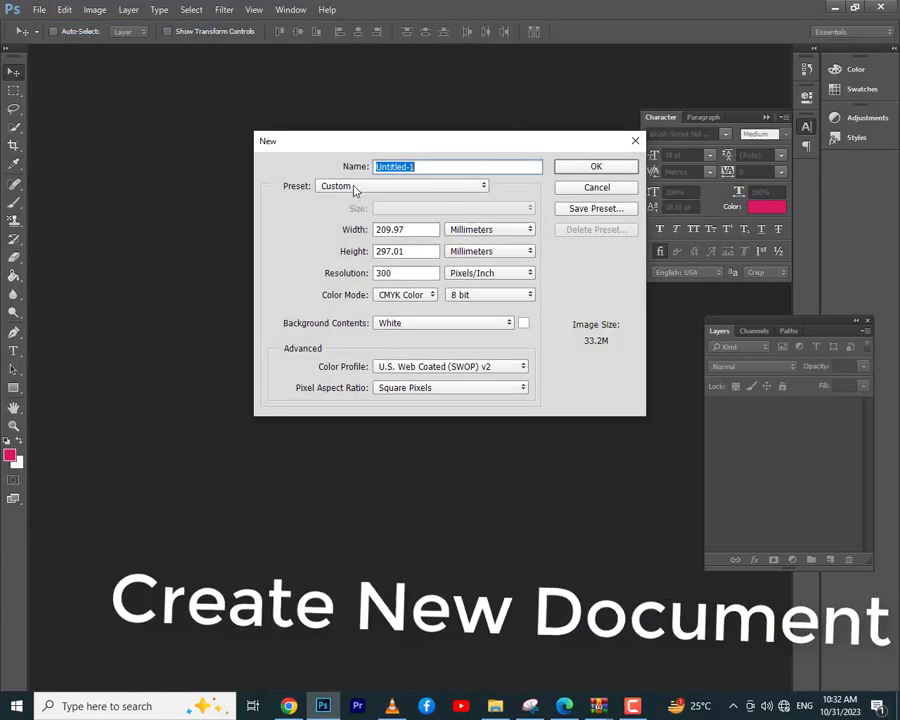
click(350, 186)
click(344, 240)
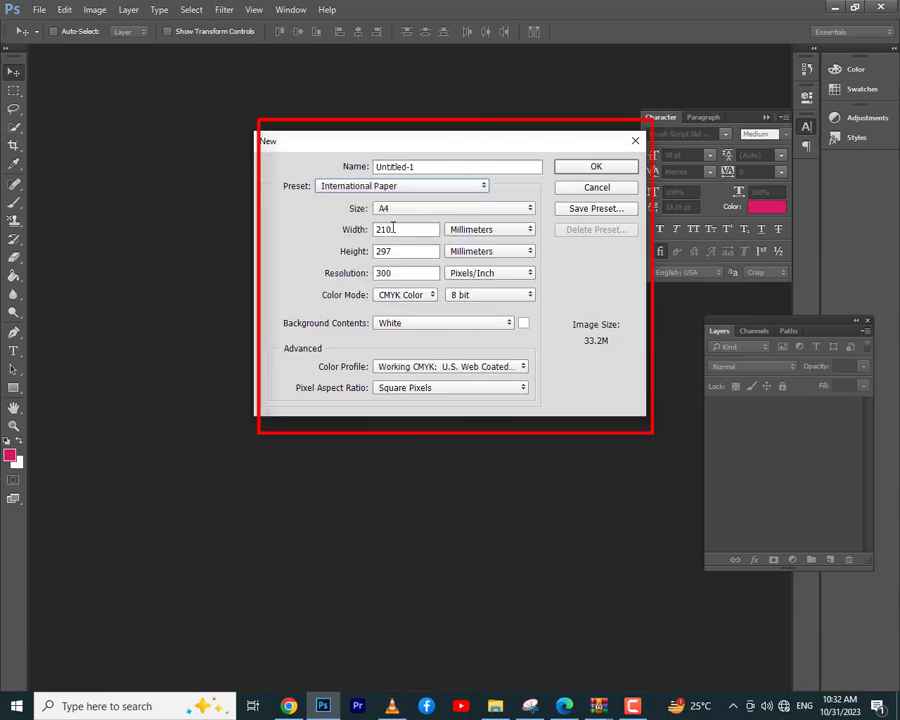
click(600, 168)
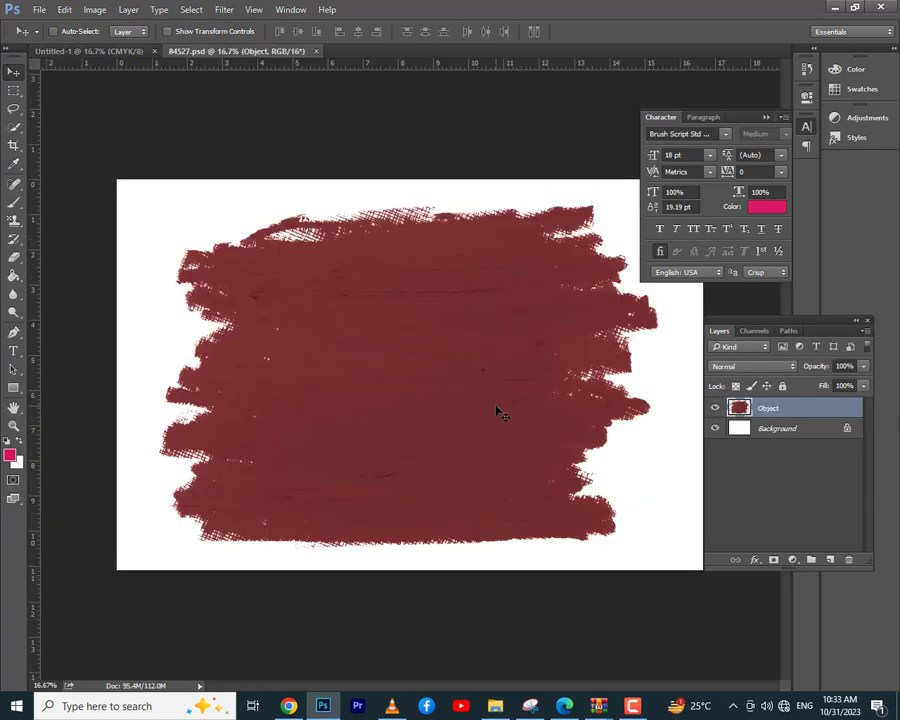
- Drag the dark red brush stroke from 84527.psd onto the A4 page, accepting the bit-depth warning
mouse_move(403, 335)
mouse_down()
mouse_move(88, 47)
mouse_move(318, 293)
mouse_up()
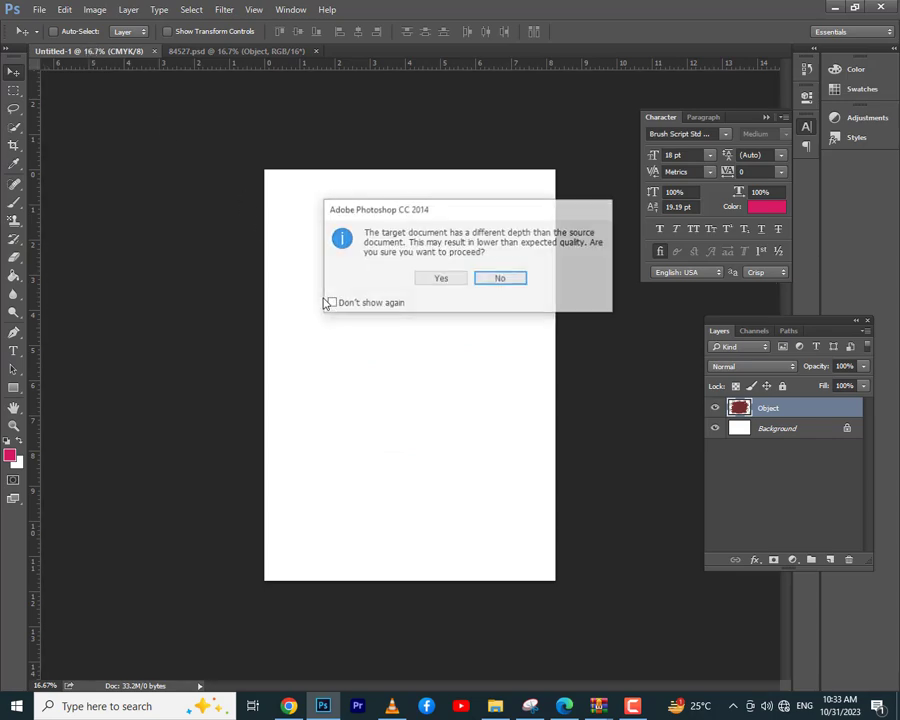
click(441, 279)
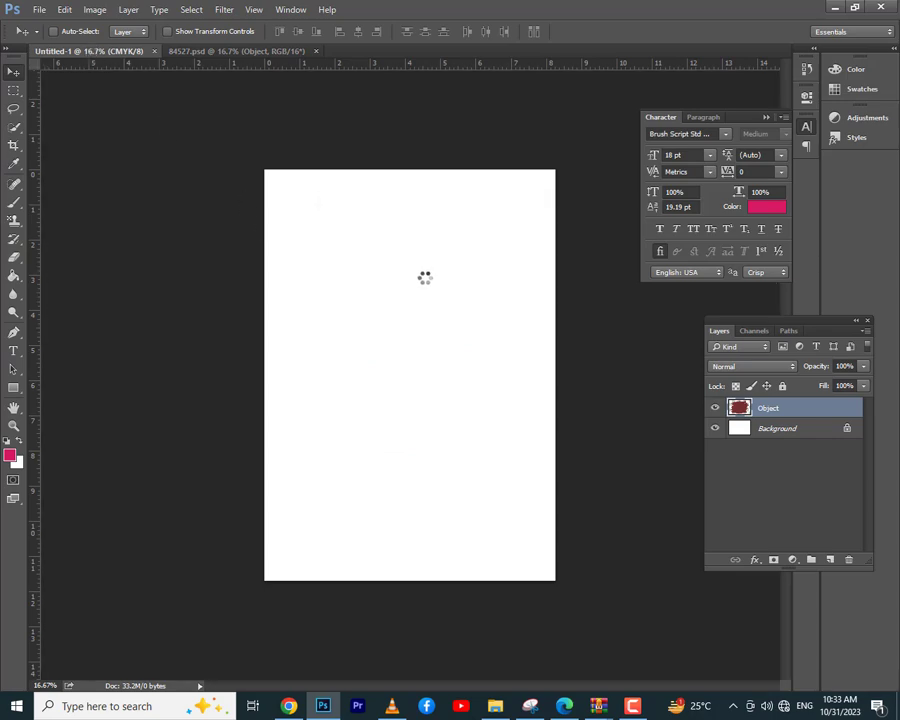
drag(383, 268, 426, 338)
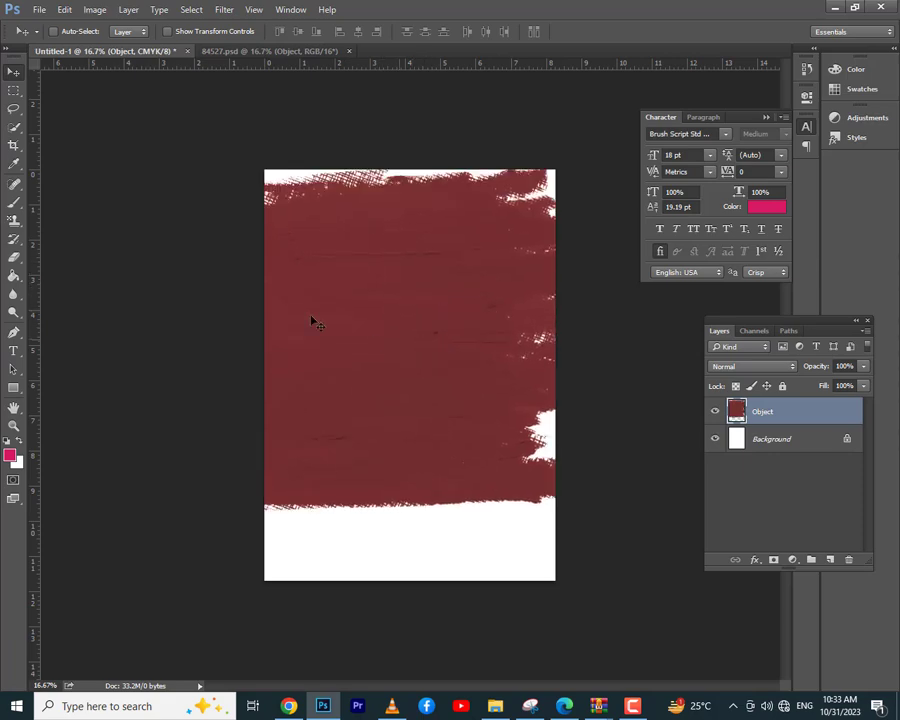
- Scale the brush stroke to about 38%, rotate it -13.68° and place it in the upper half
click(64, 10)
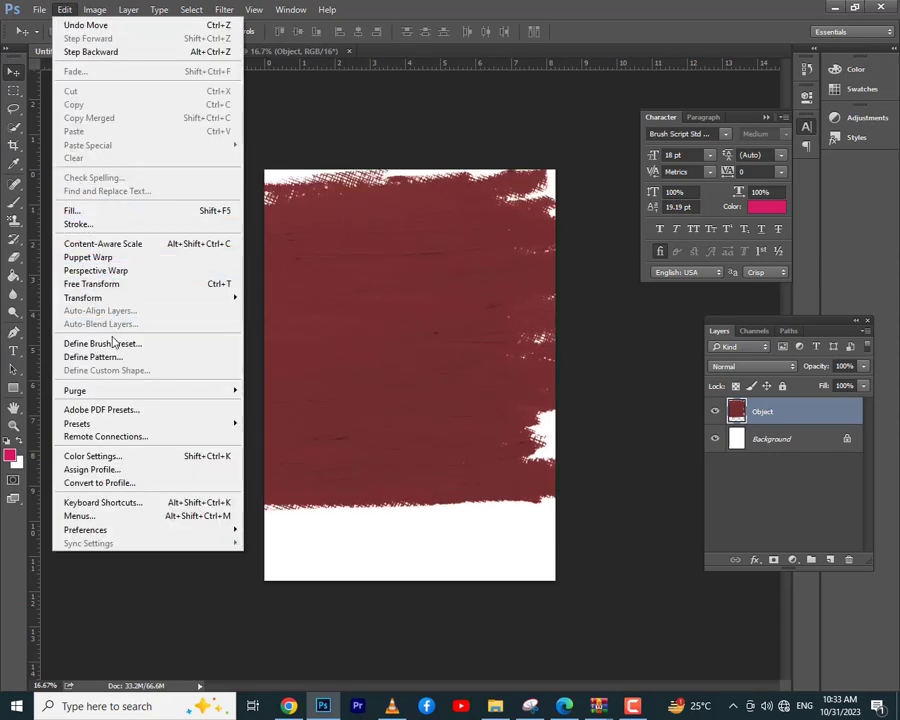
click(91, 284)
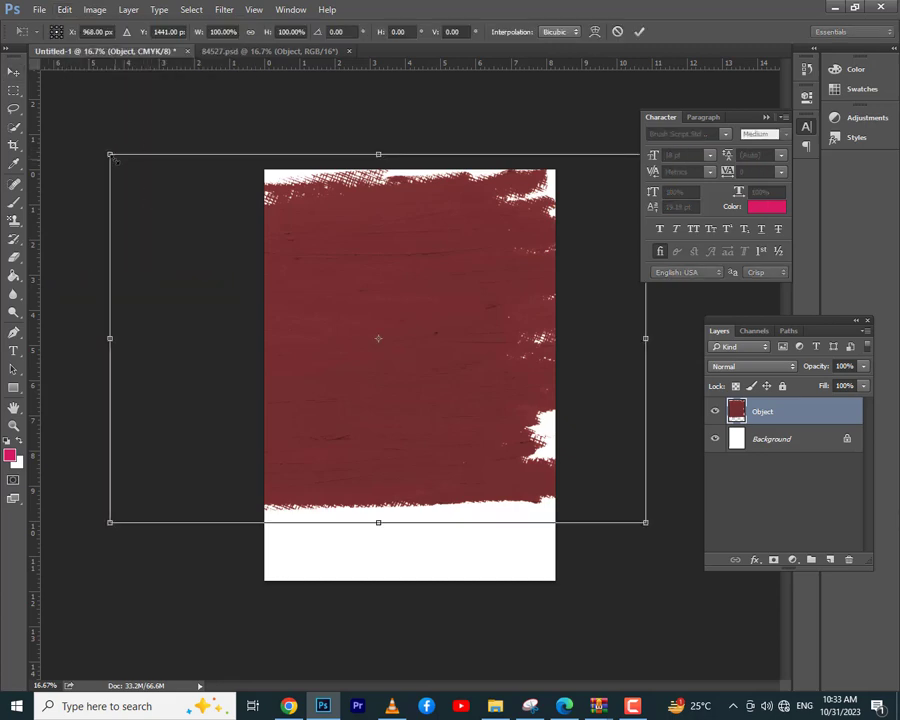
mouse_move(110, 155)
mouse_down()
mouse_move(268, 243)
mouse_move(290, 268)
mouse_up()
drag(341, 314, 340, 297)
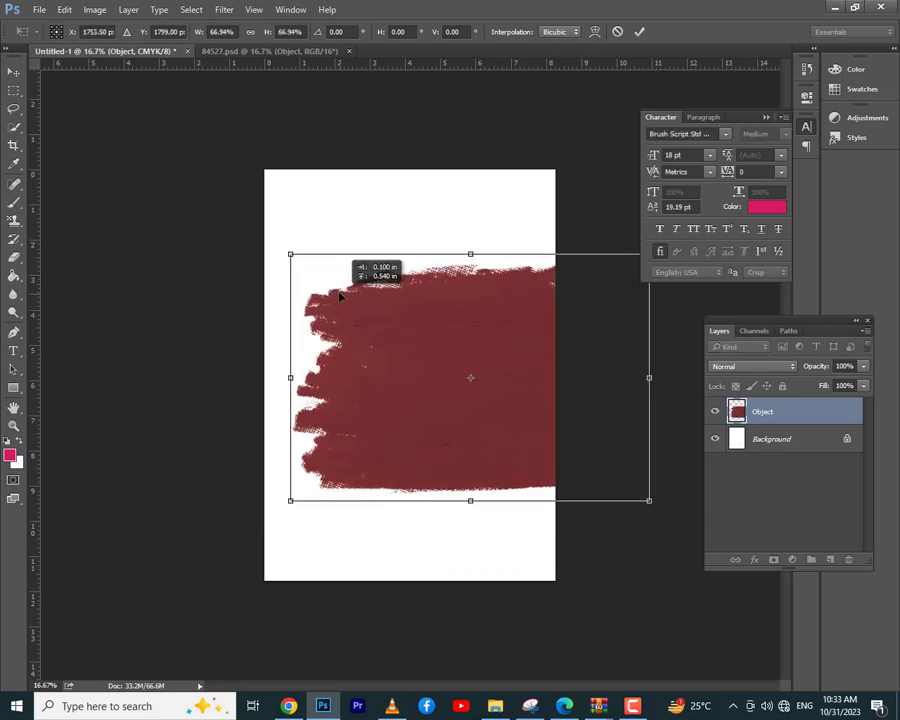
drag(289, 254, 368, 307)
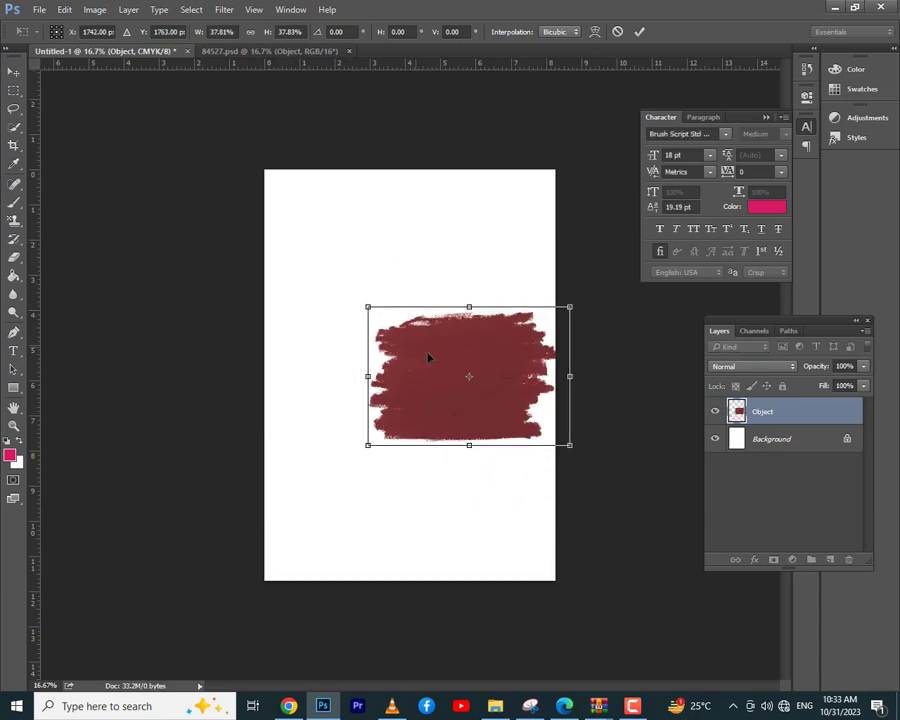
drag(428, 357, 370, 248)
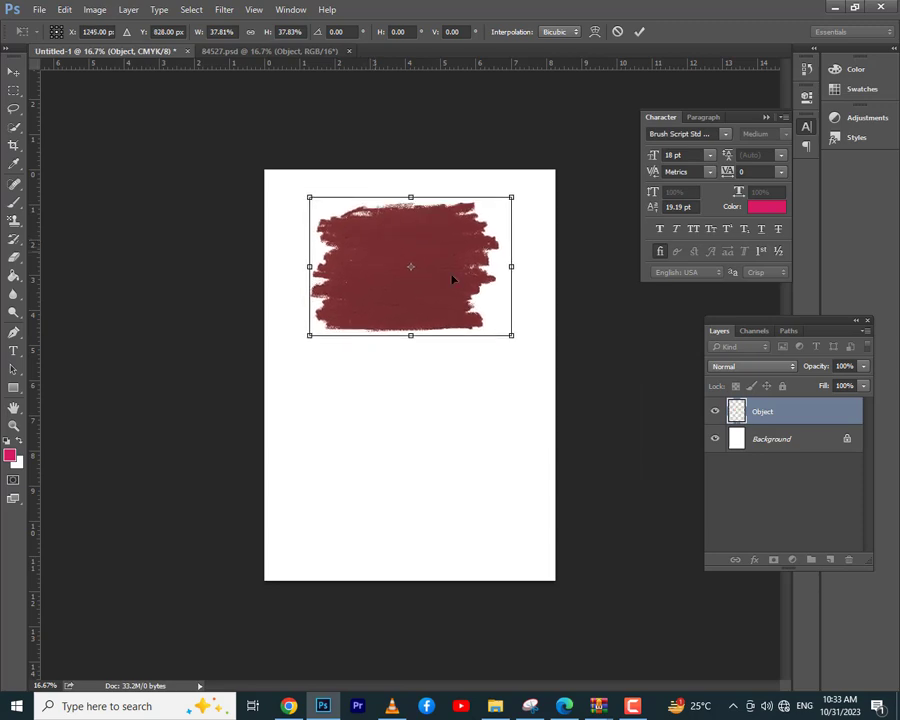
drag(528, 376, 524, 330)
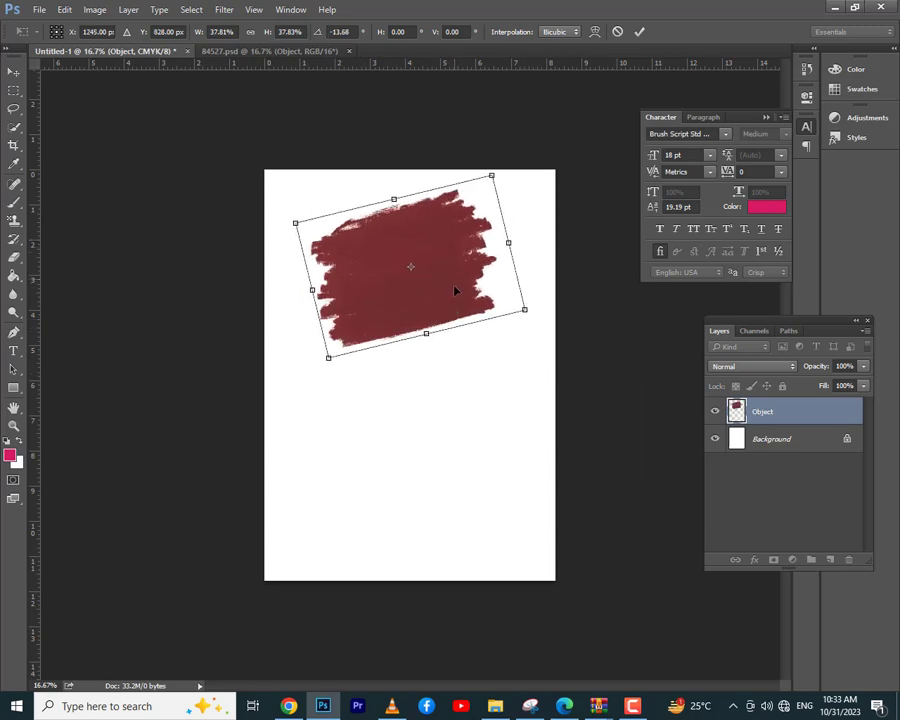
drag(455, 290, 451, 295)
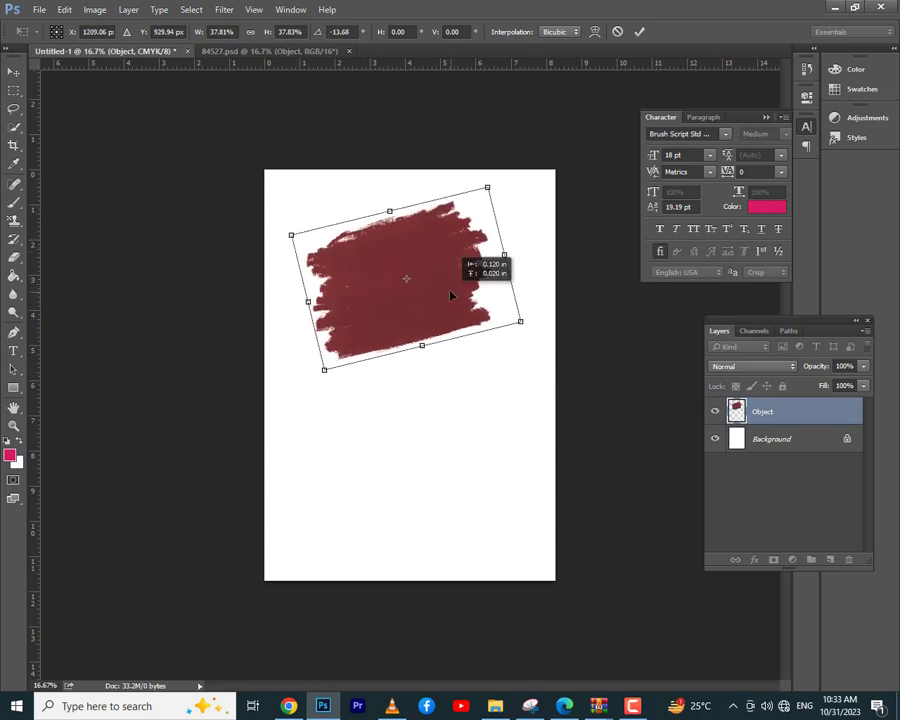
drag(451, 295, 450, 295)
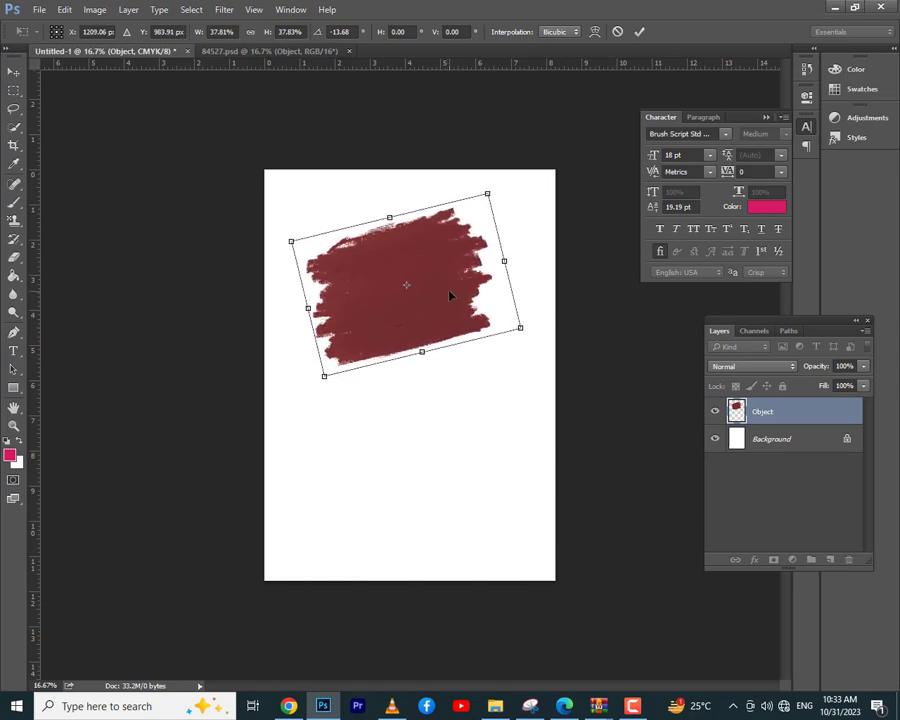
click(640, 31)
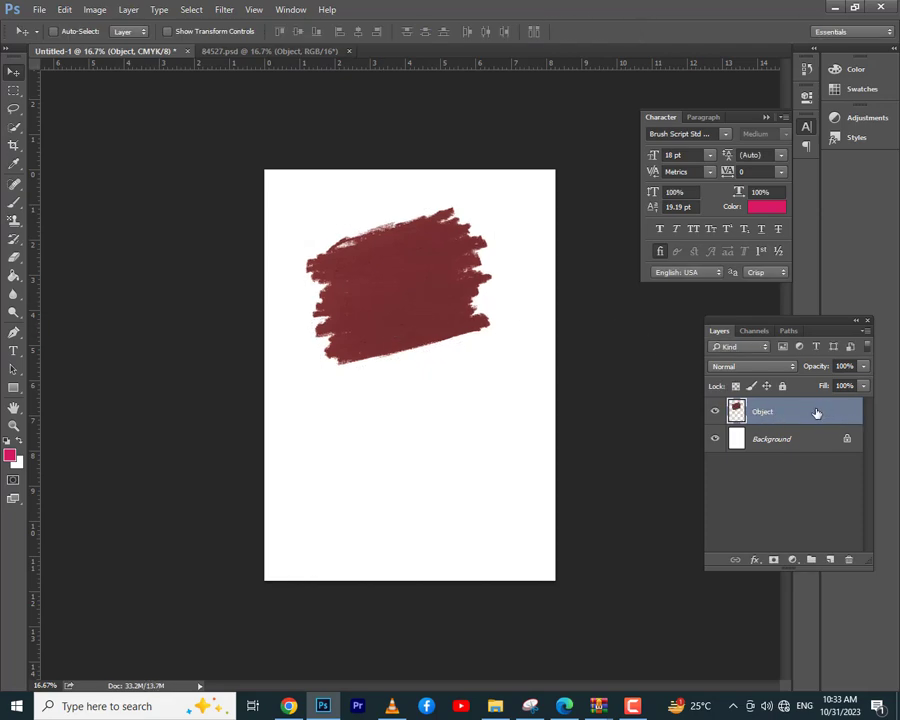
- Duplicate the brush stroke, shrink the copy and place it near the page's bottom-left
drag(816, 413, 829, 559)
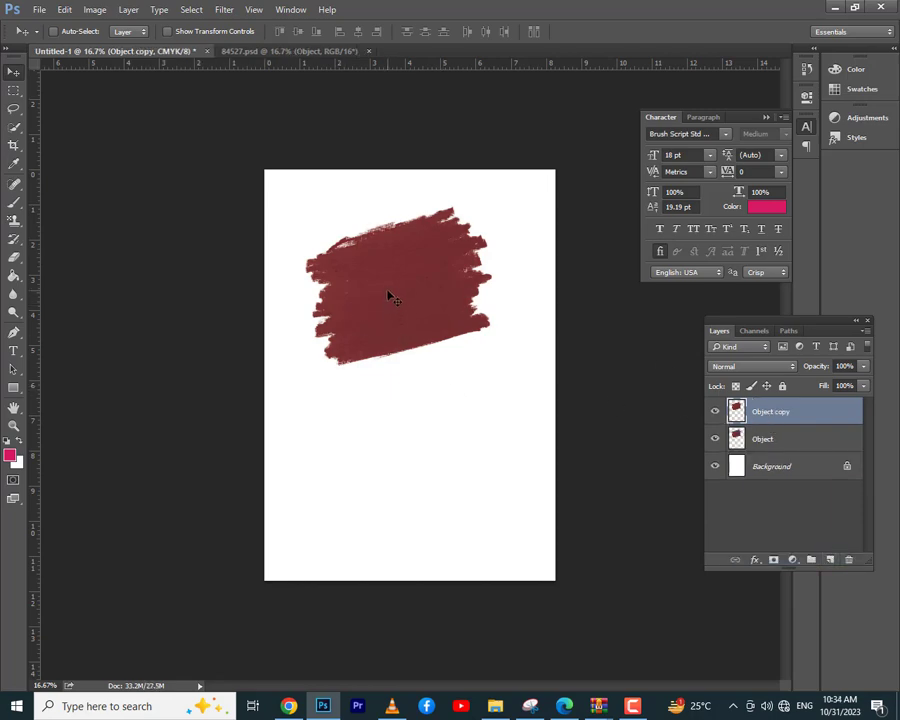
drag(424, 277, 384, 458)
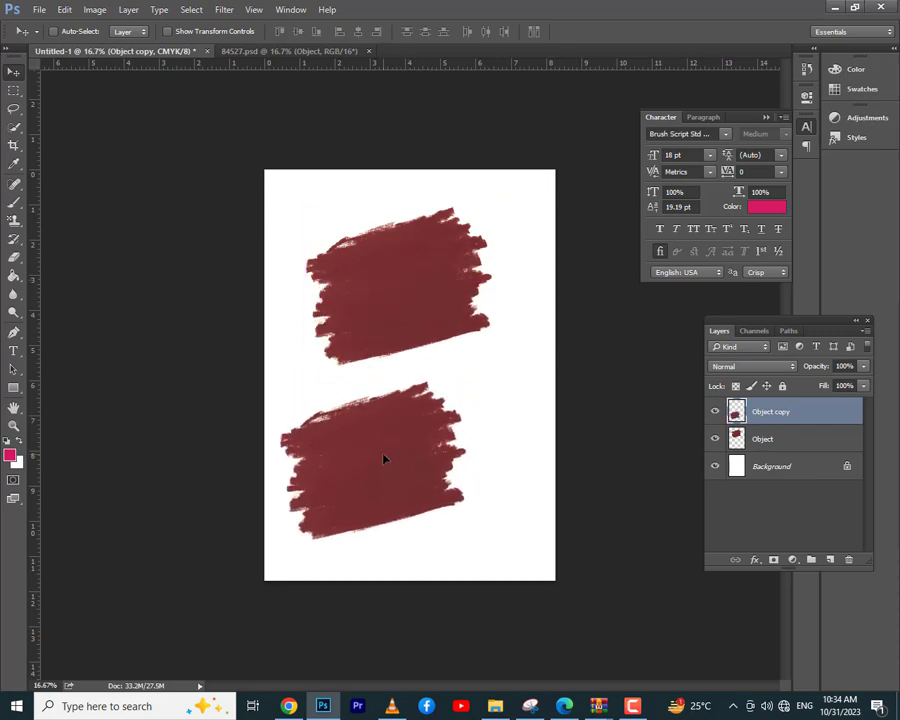
key(ctrl+t)
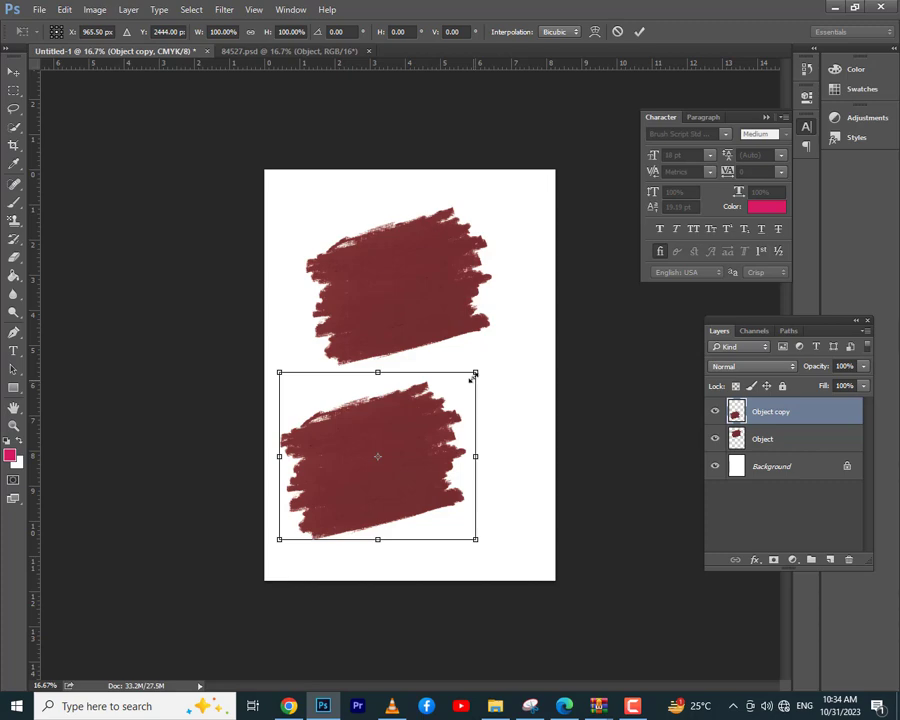
mouse_move(476, 373)
mouse_down()
mouse_move(336, 497)
mouse_move(368, 442)
mouse_up()
drag(346, 482, 357, 476)
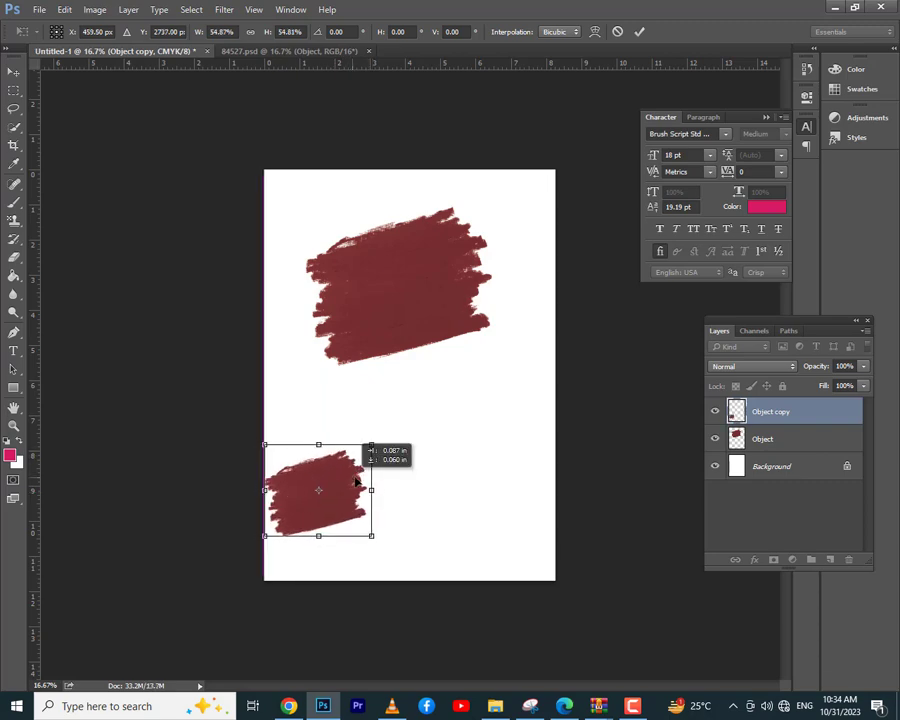
key(Return)
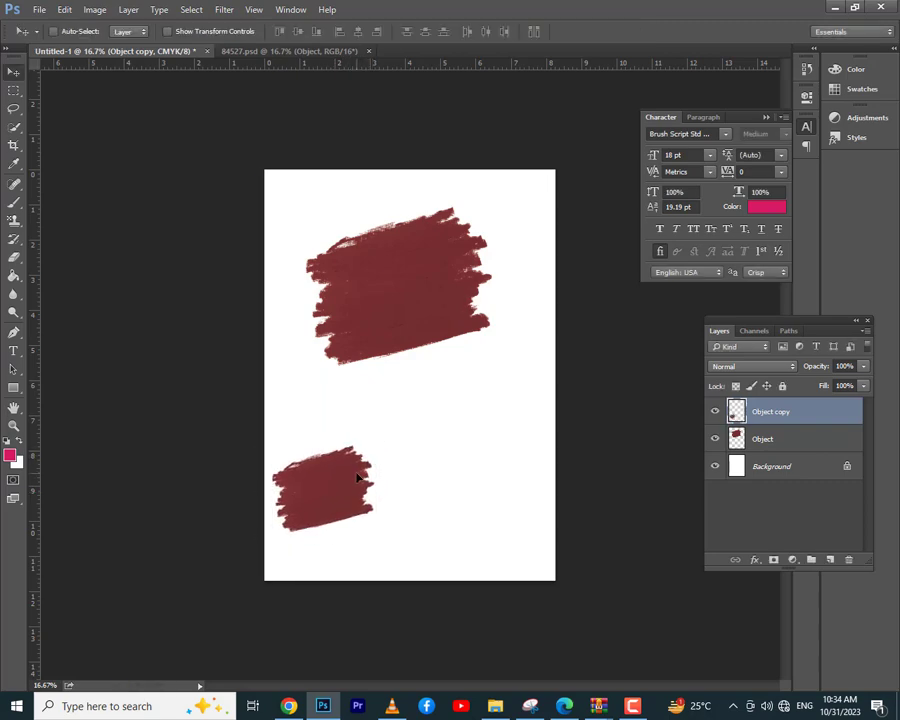
- Add two more small copies in a row and resize all three together to about 80.67%
mouse_move(332, 492)
mouse_down()
mouse_move(443, 521)
mouse_move(447, 493)
mouse_up()
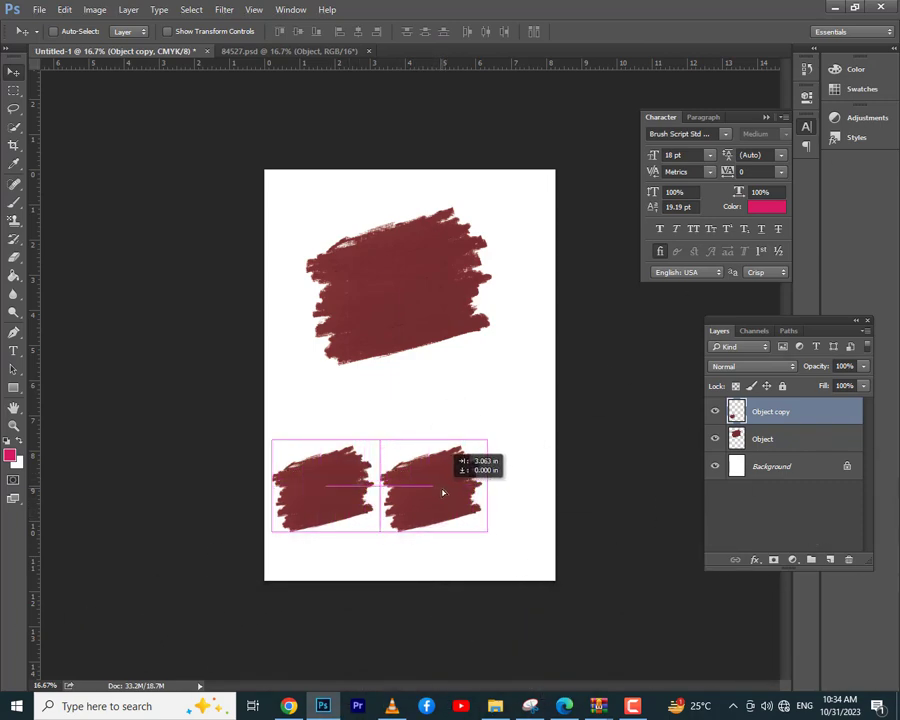
mouse_move(447, 493)
mouse_down()
mouse_move(547, 497)
mouse_move(396, 500)
mouse_up()
drag(265, 492, 588, 510)
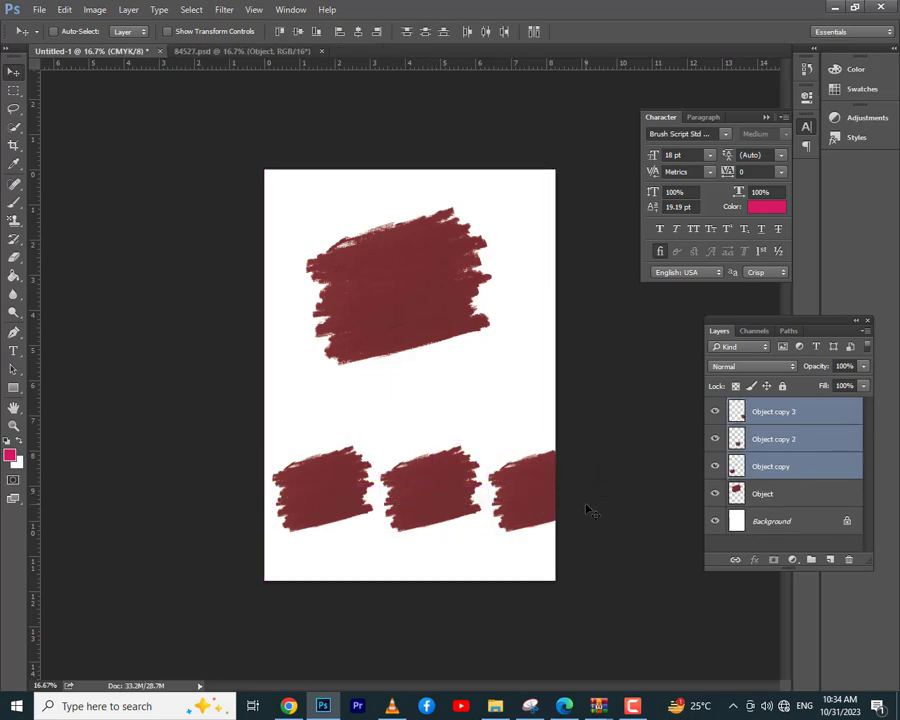
key(ctrl+t)
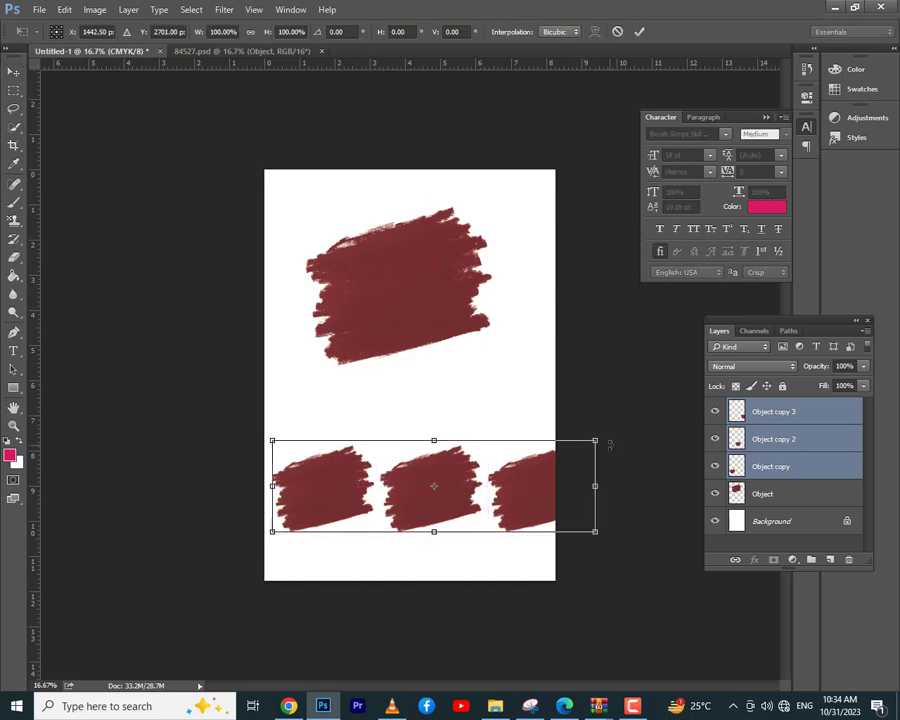
drag(596, 440, 532, 458)
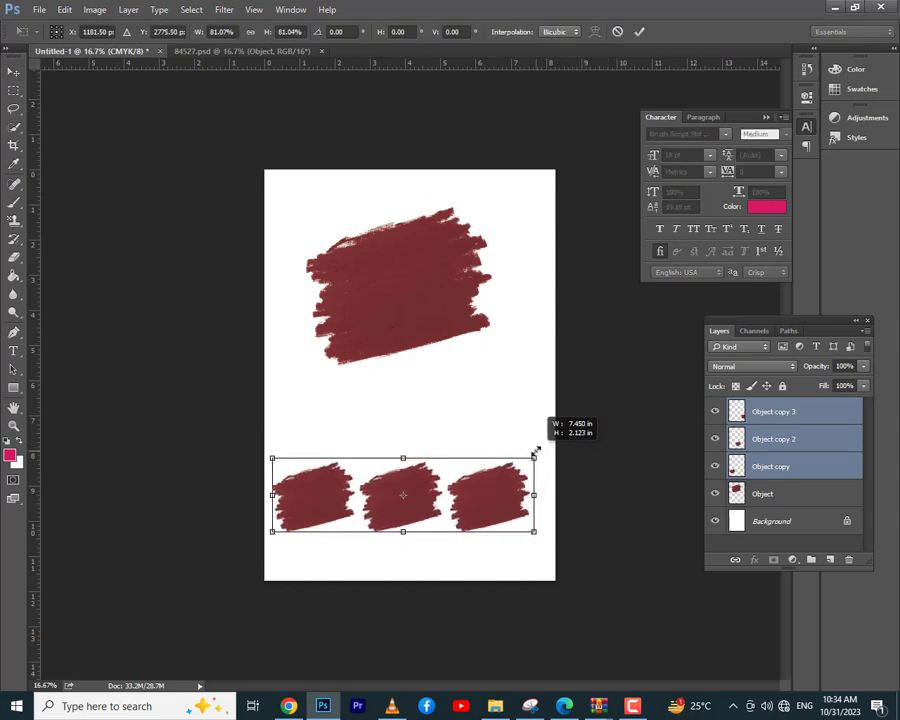
drag(480, 502, 477, 492)
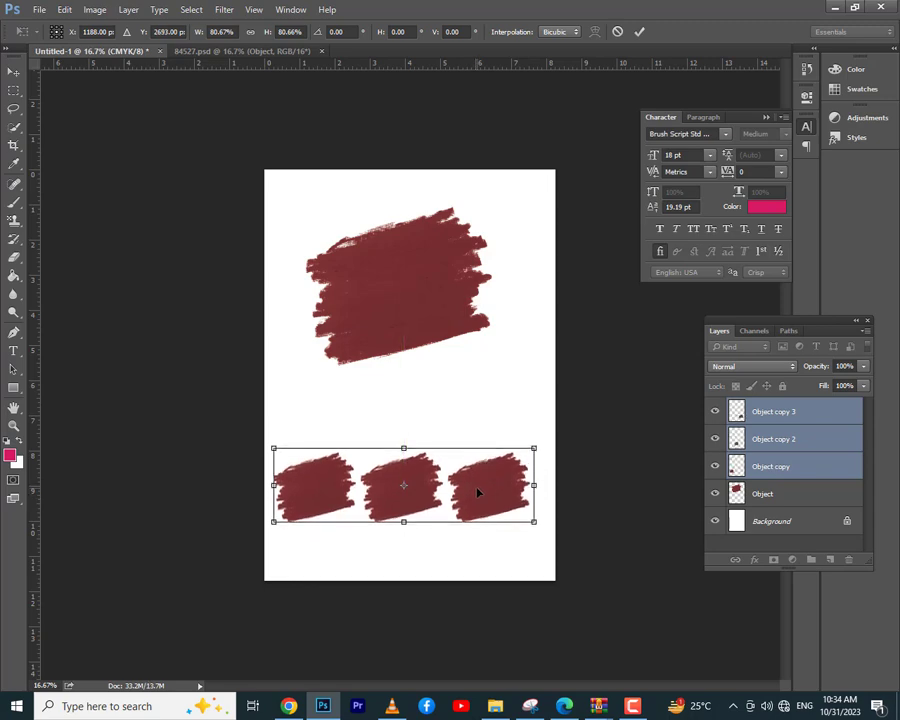
key(Return)
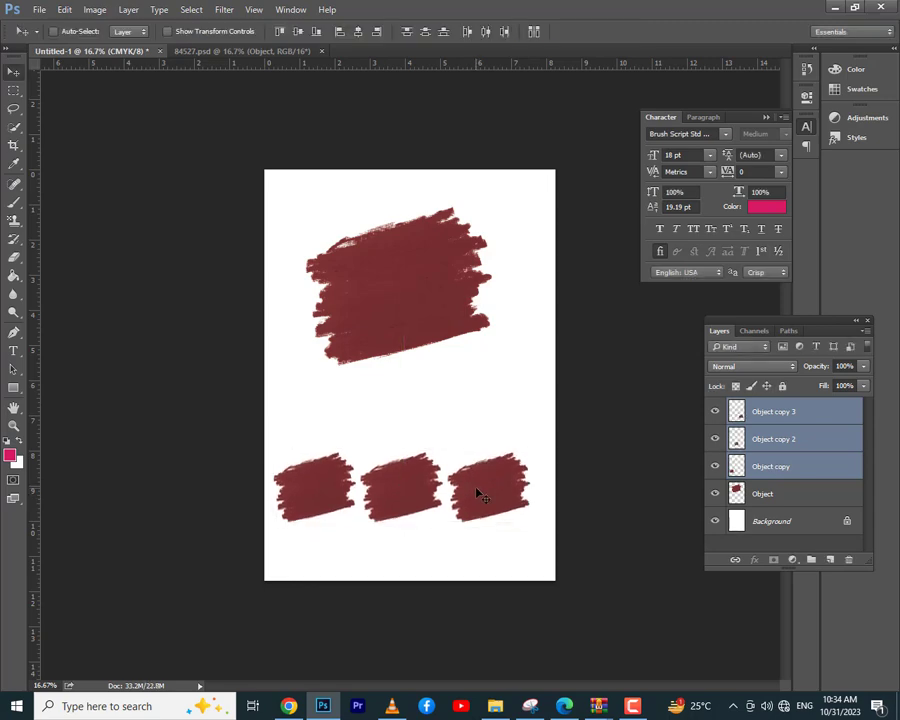
- Nudge the row of small strokes upward and shift the large stroke slightly right
drag(505, 497, 512, 501)
key(shift+Up)
key(shift+Up)
key(shift+Up)
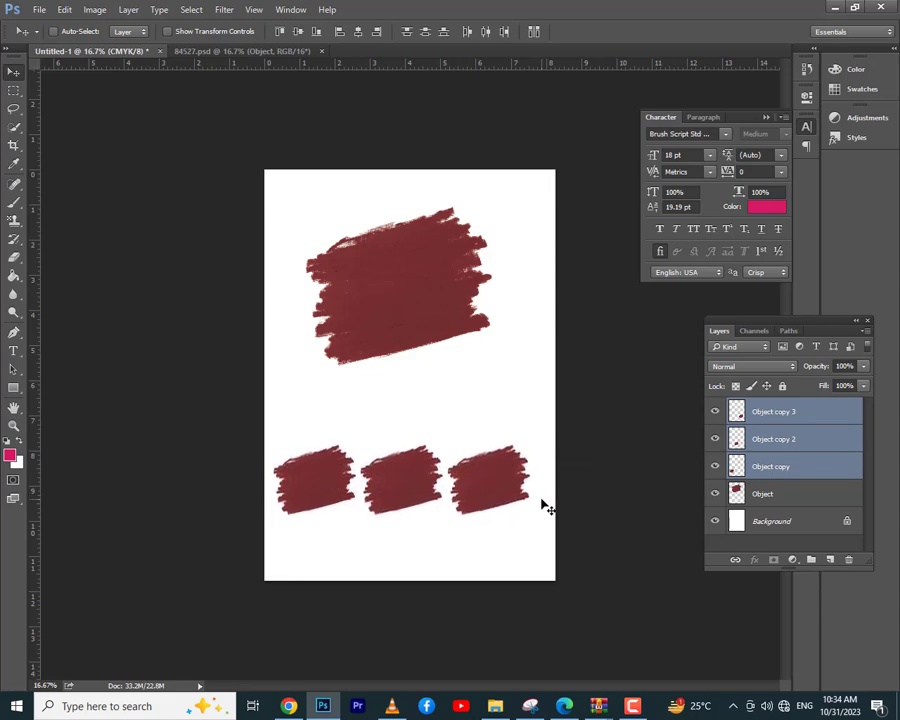
key(shift+Up)
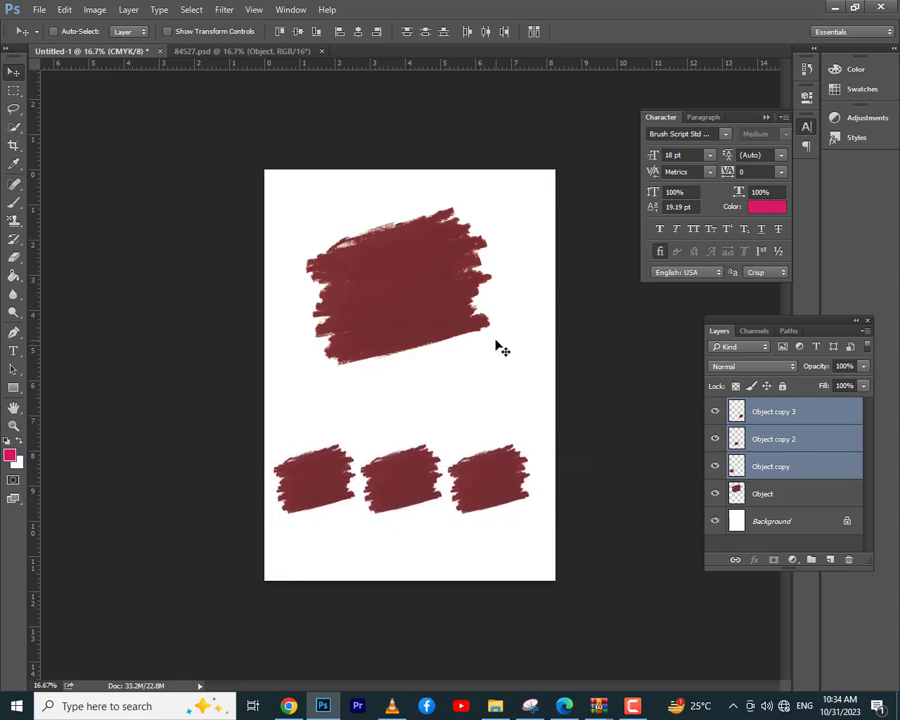
ctrl+click(442, 291)
drag(426, 275, 432, 271)
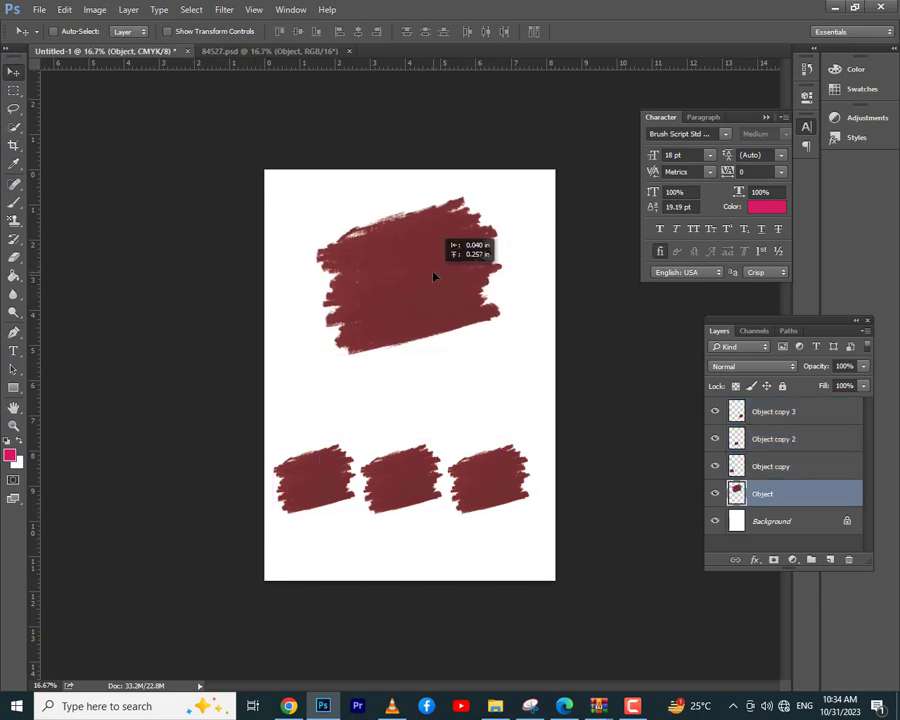
- Drag the pexels-dorota-semla-8969237 paella photo from today's Downloads onto Photoshop
click(495, 706)
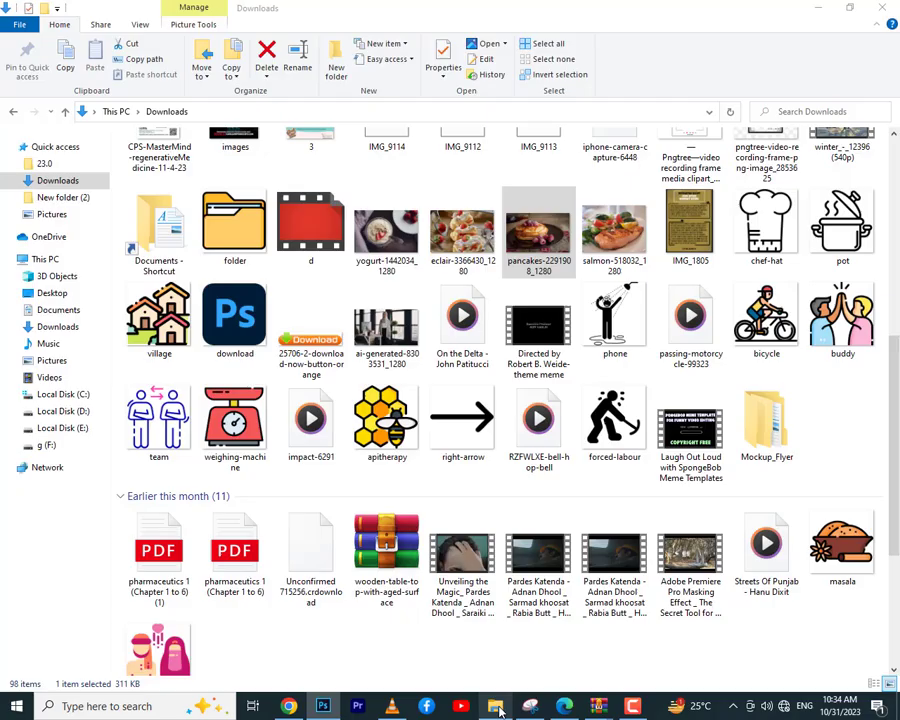
click(857, 425)
scroll(857, 425, up, 5)
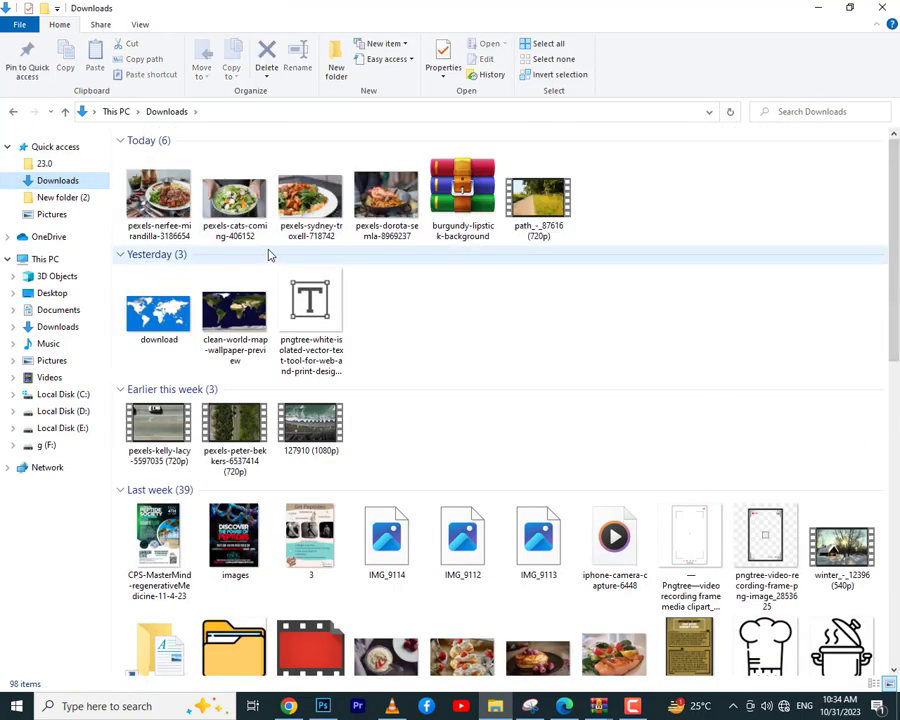
drag(381, 195, 322, 706)
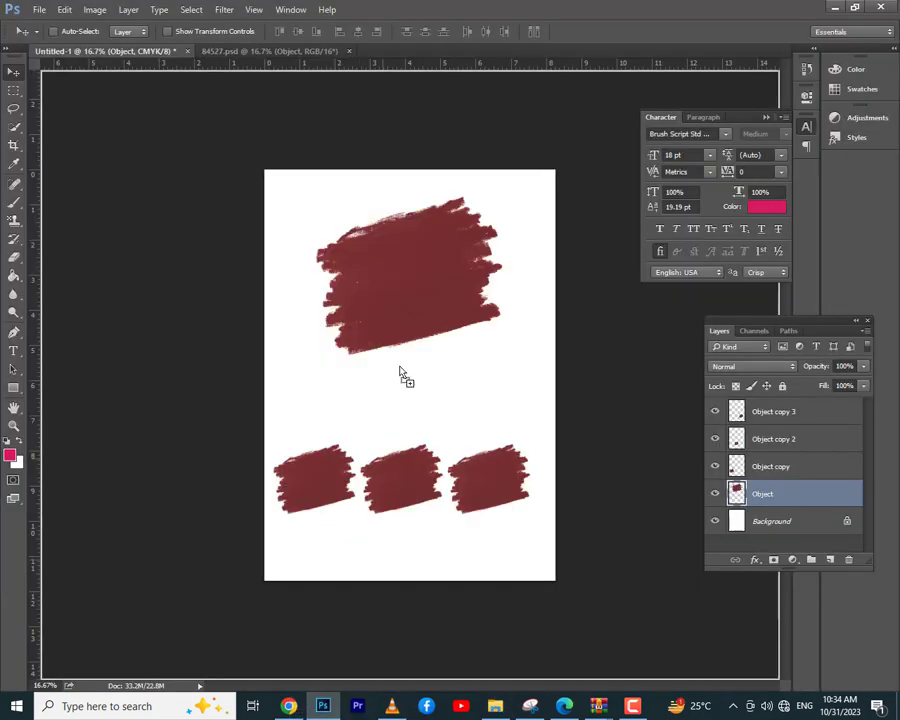
- Place the paella photo over the large stroke, rotated -15° and scaled down to fit
drag(322, 706, 415, 248)
drag(418, 315, 418, 234)
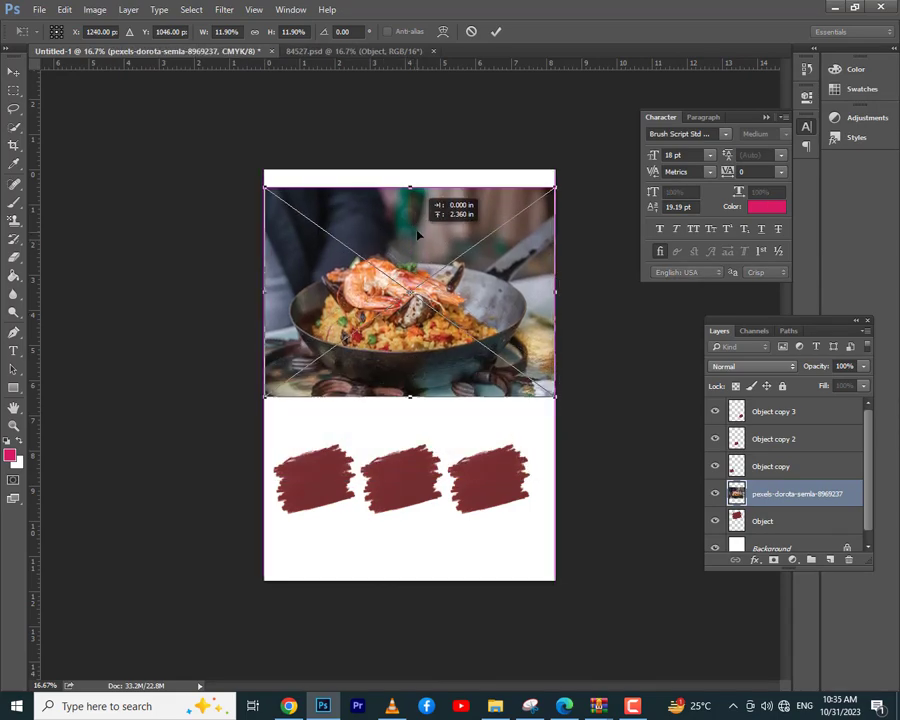
drag(575, 390, 600, 342)
mouse_move(494, 291)
mouse_down()
mouse_move(510, 240)
mouse_move(516, 265)
mouse_up()
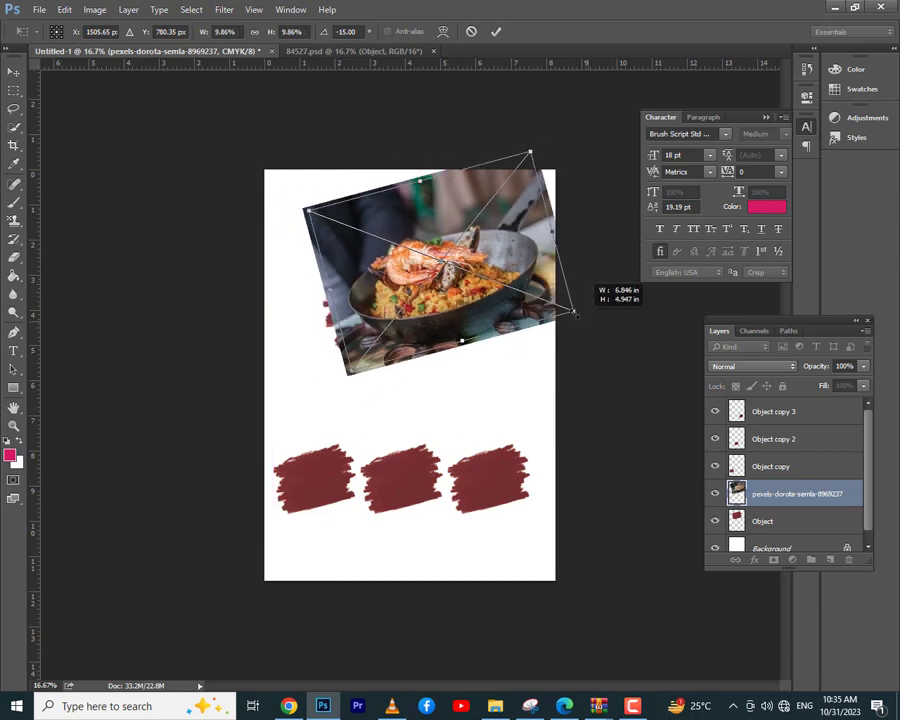
drag(609, 326, 556, 304)
drag(498, 263, 483, 284)
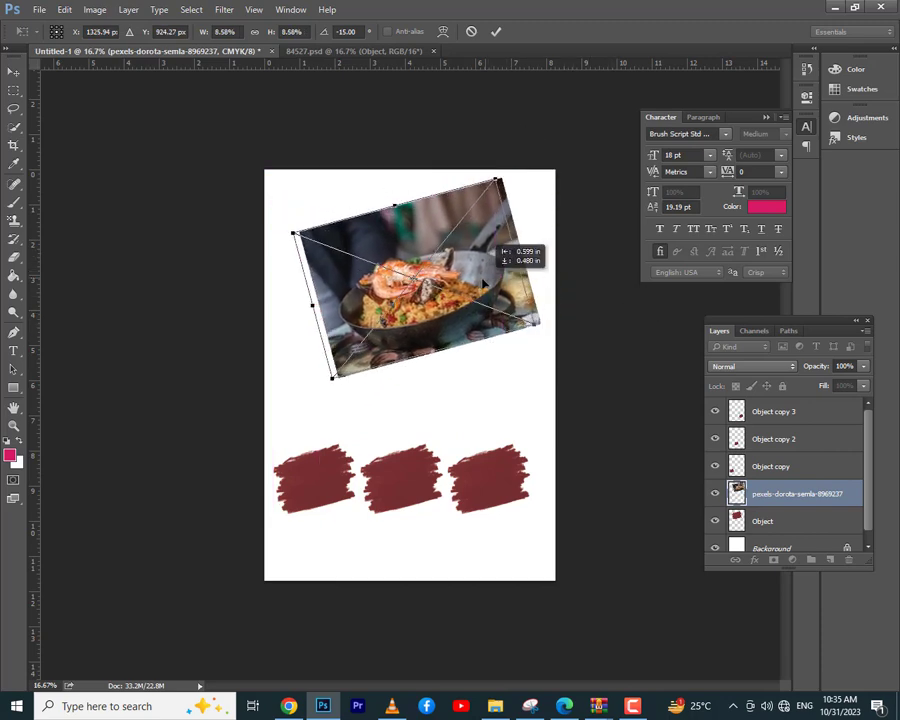
click(494, 36)
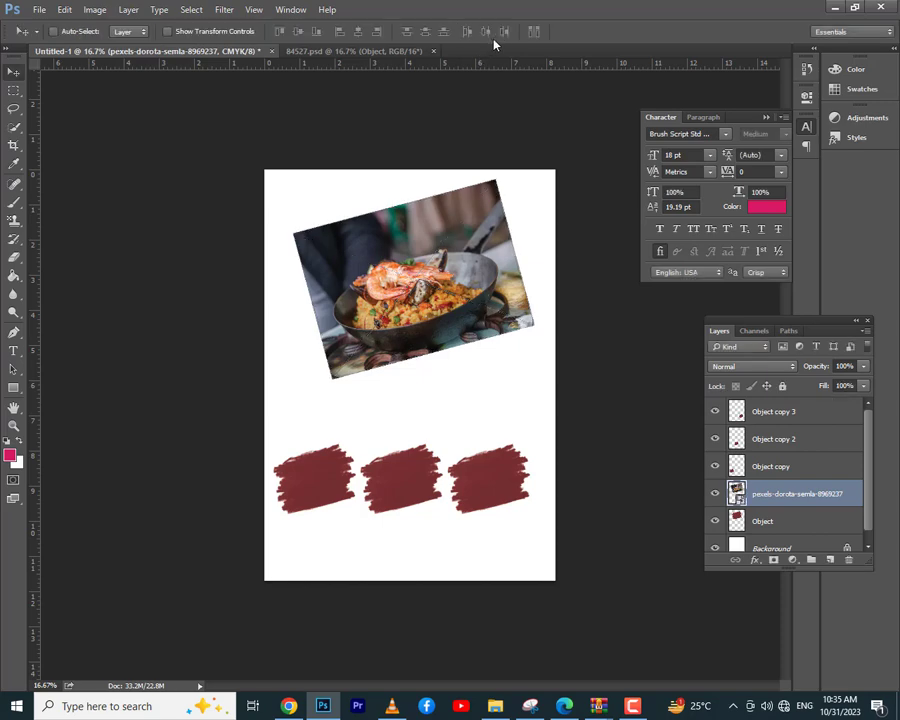
- Clip the paella photo into the large stroke with a clipping mask, then select the Object copy layer
right_click(813, 500)
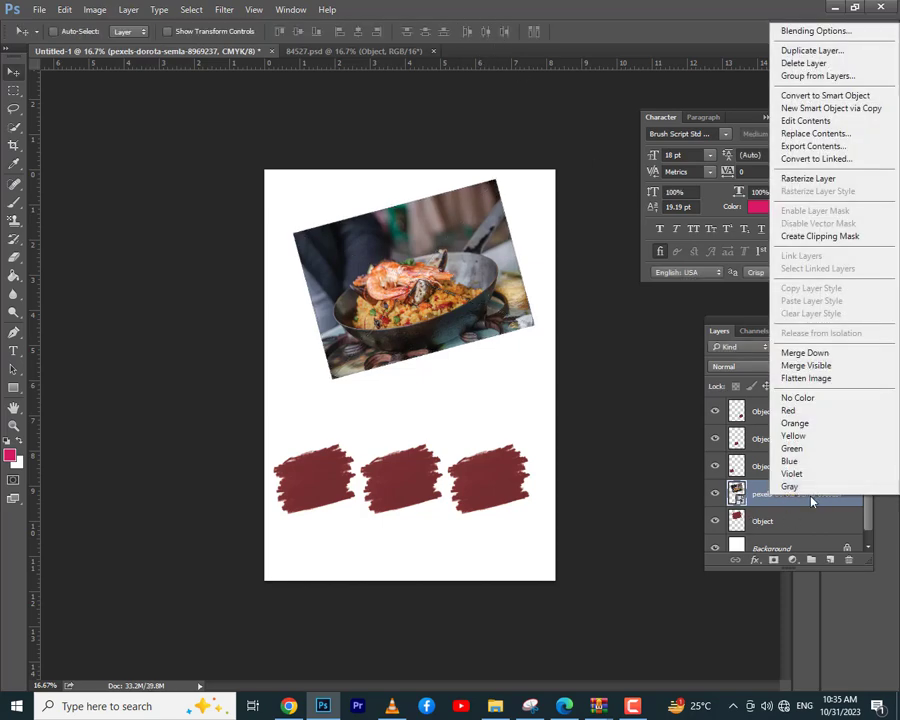
click(803, 238)
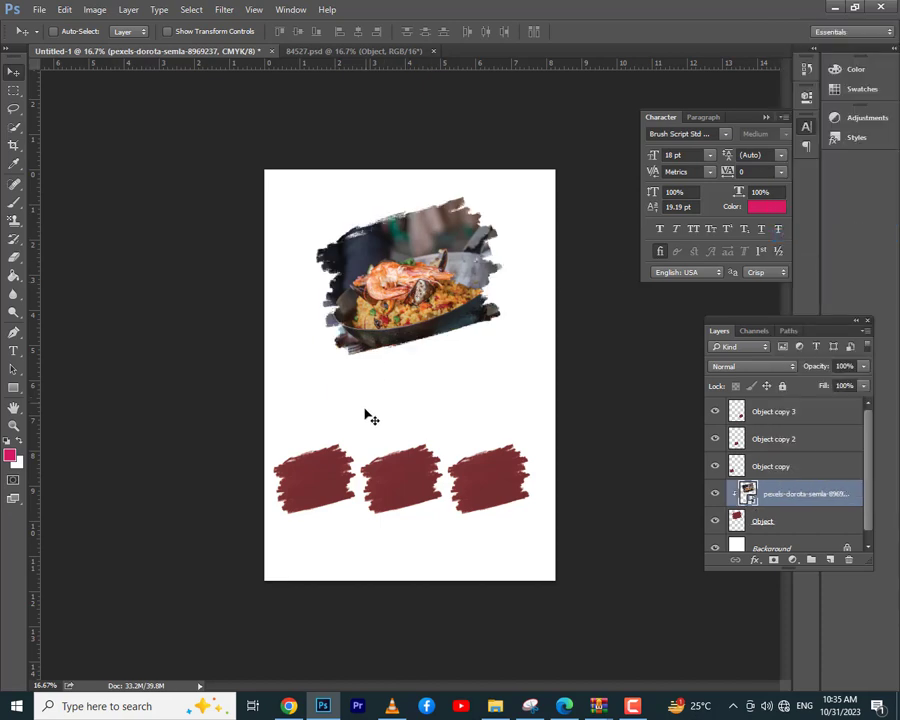
ctrl+click(315, 480)
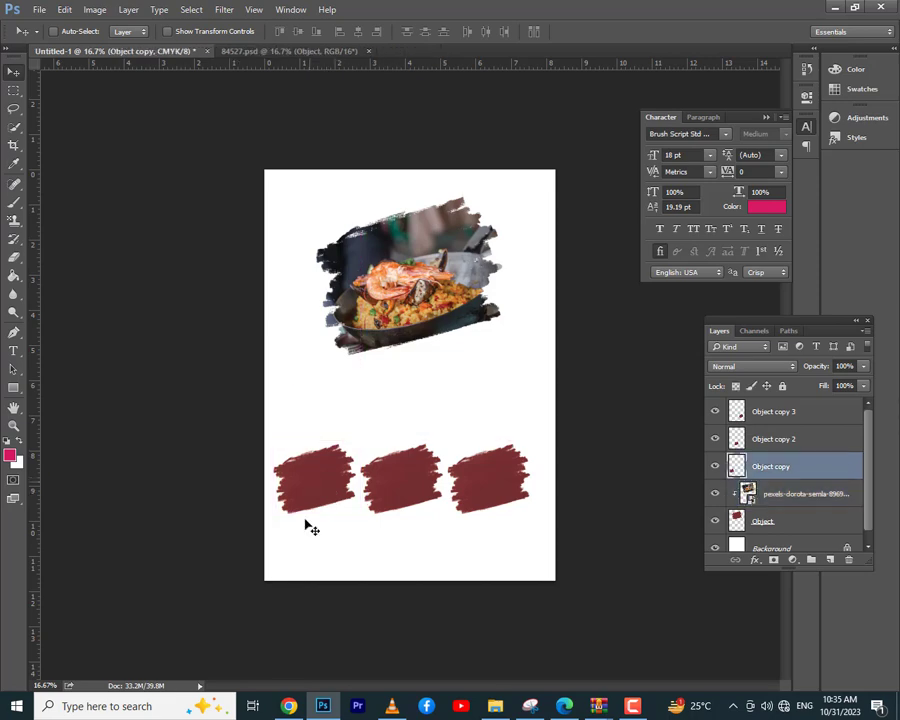
click(495, 706)
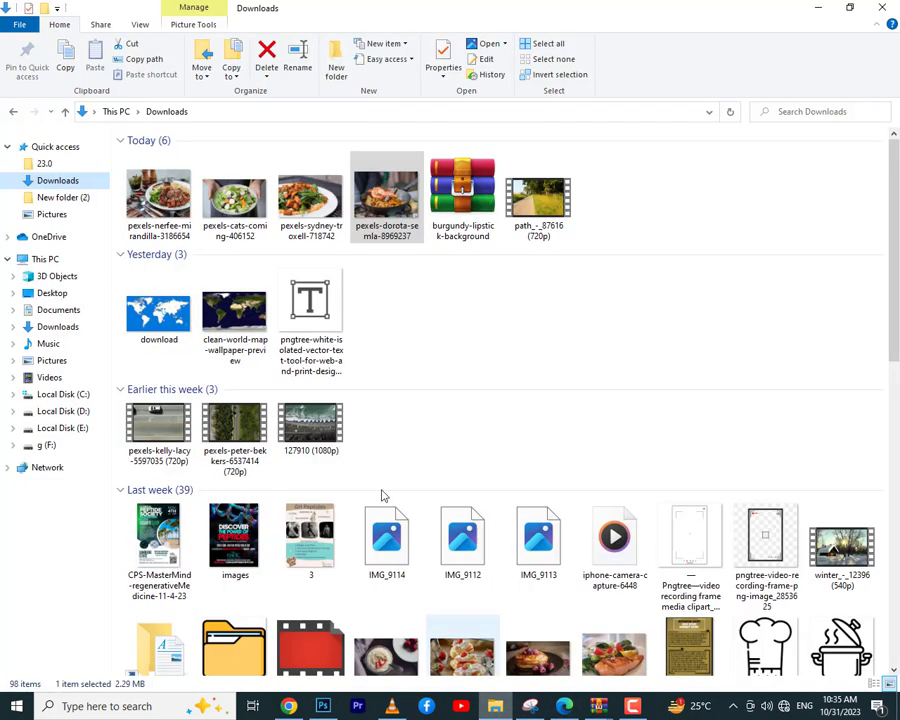
- Bring the pexels-sydney-troxell food photo onto the first small stroke
click(310, 195)
click(322, 706)
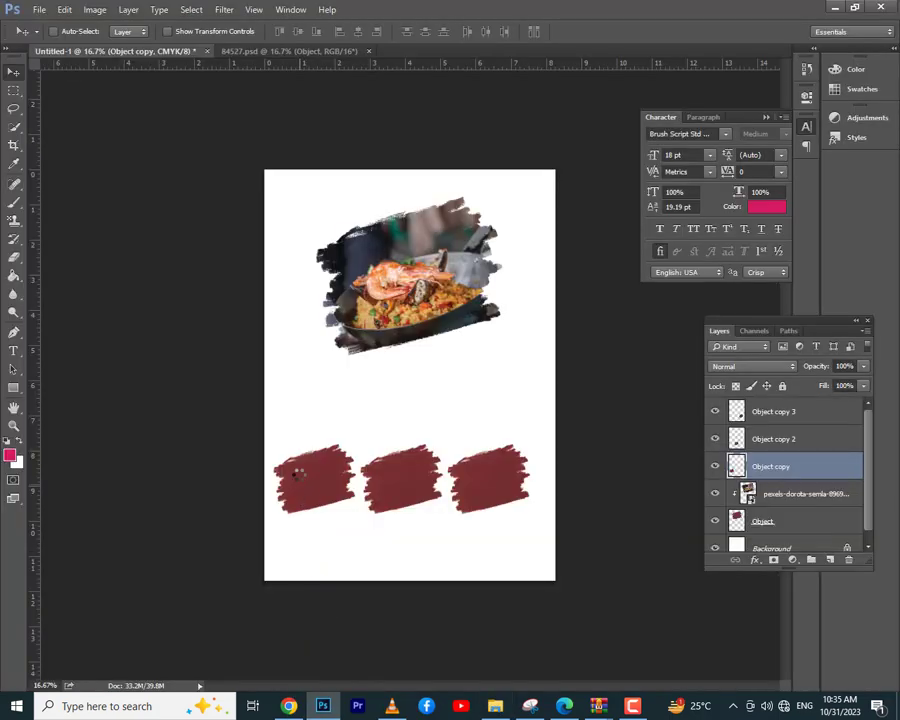
drag(298, 472, 300, 470)
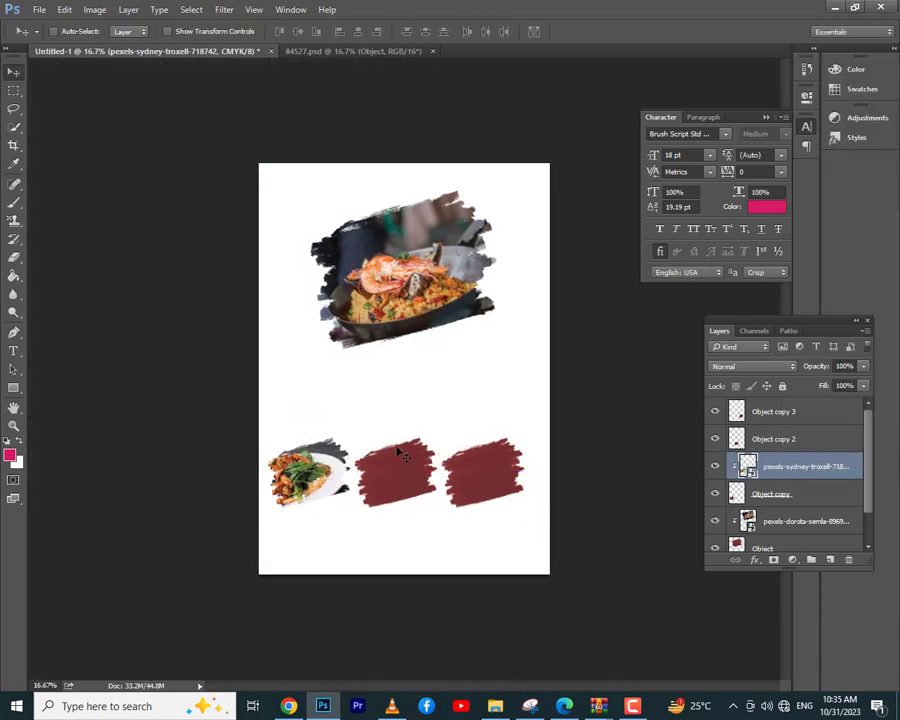
- Give the Object copy stroke a drop shadow
double_click(842, 494)
click(440, 446)
drag(588, 340, 604, 340)
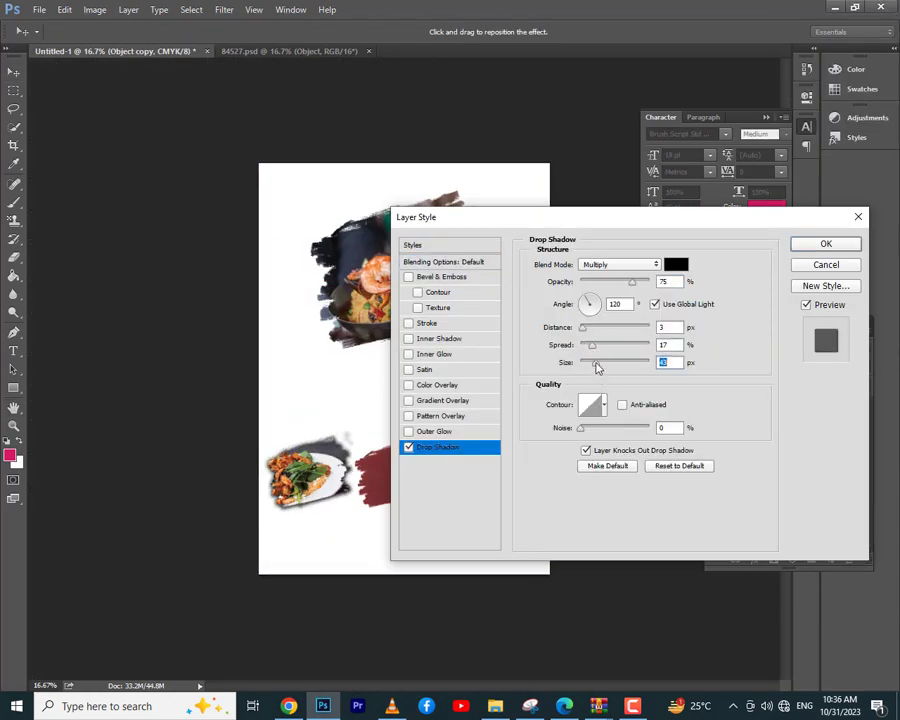
key(Return)
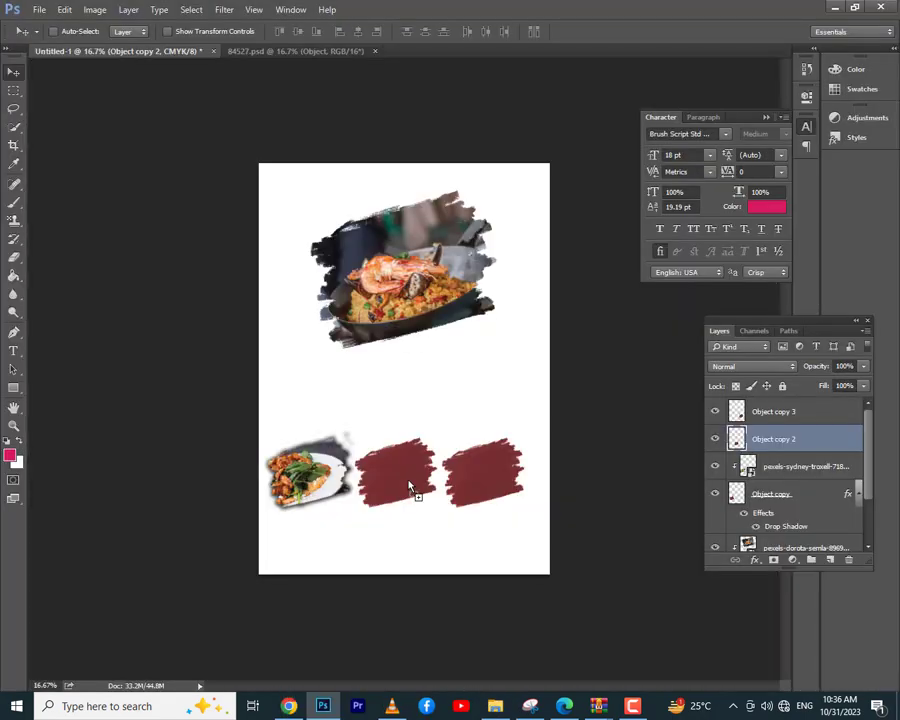
- Resize the salad and steak photos and clip them into the middle and third strokes
drag(404, 444, 420, 422)
key(Return)
right_click(770, 439)
click(700, 456)
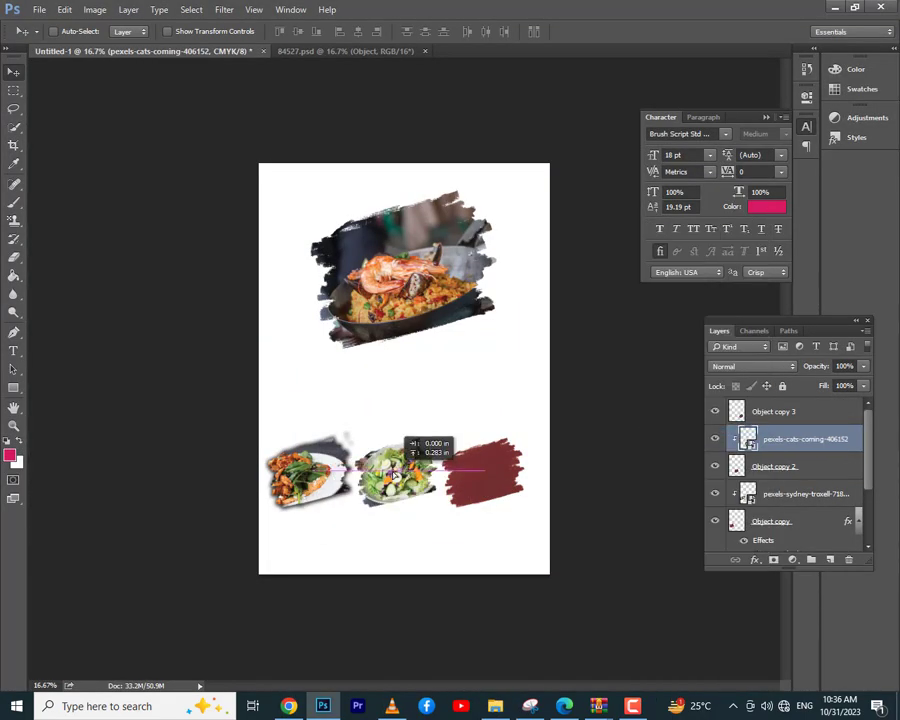
click(495, 475)
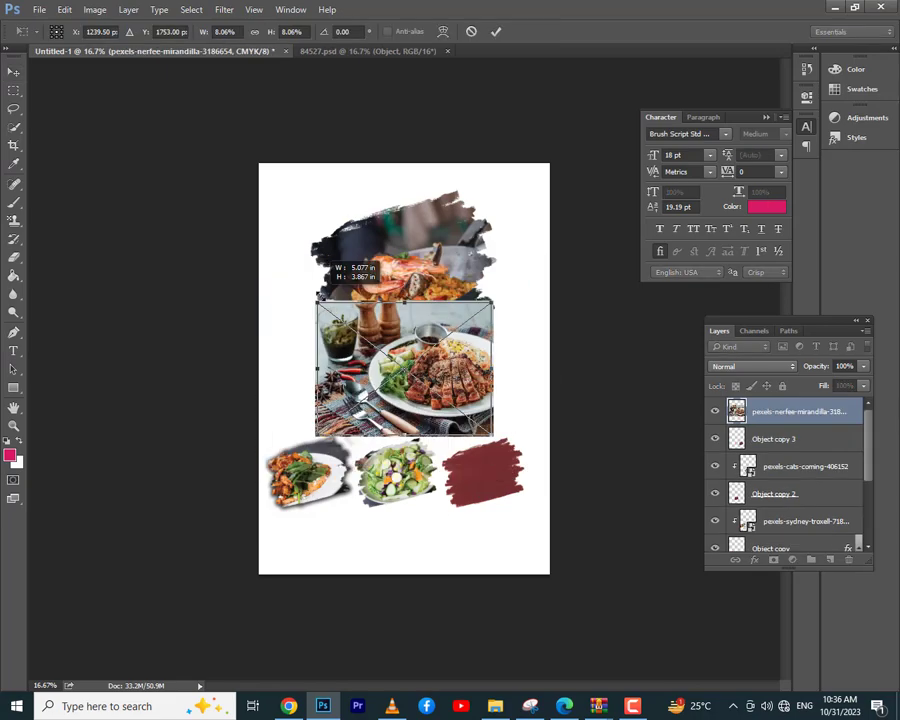
key(Return)
right_click(798, 411)
click(700, 440)
scroll(783, 450, down, 1)
click(783, 432)
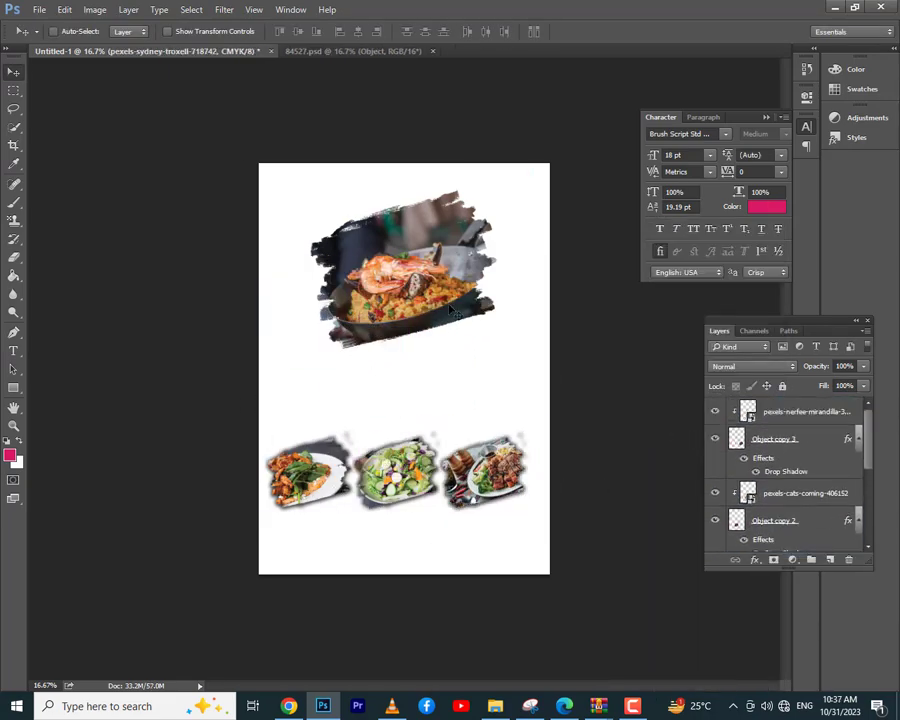
scroll(853, 480, down, 5)
- Add a drop shadow with spread 21 and size 54 to the large Object stroke
click(853, 513)
right_click(853, 513)
click(800, 522)
click(536, 458)
mouse_move(706, 354)
mouse_down()
mouse_move(720, 362)
mouse_move(703, 364)
mouse_up()
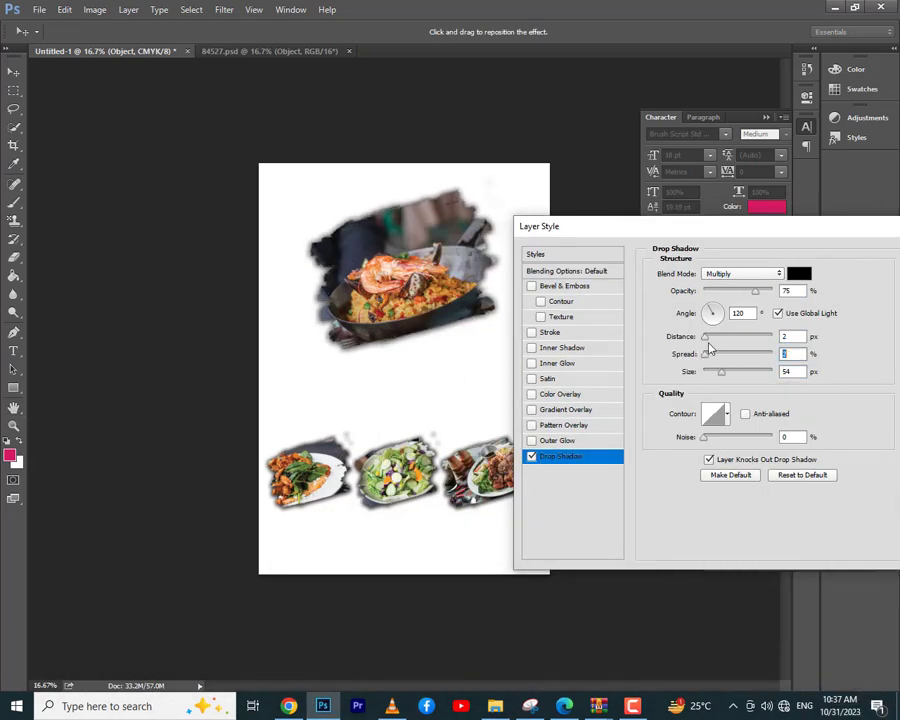
drag(825, 230, 595, 254)
click(718, 278)
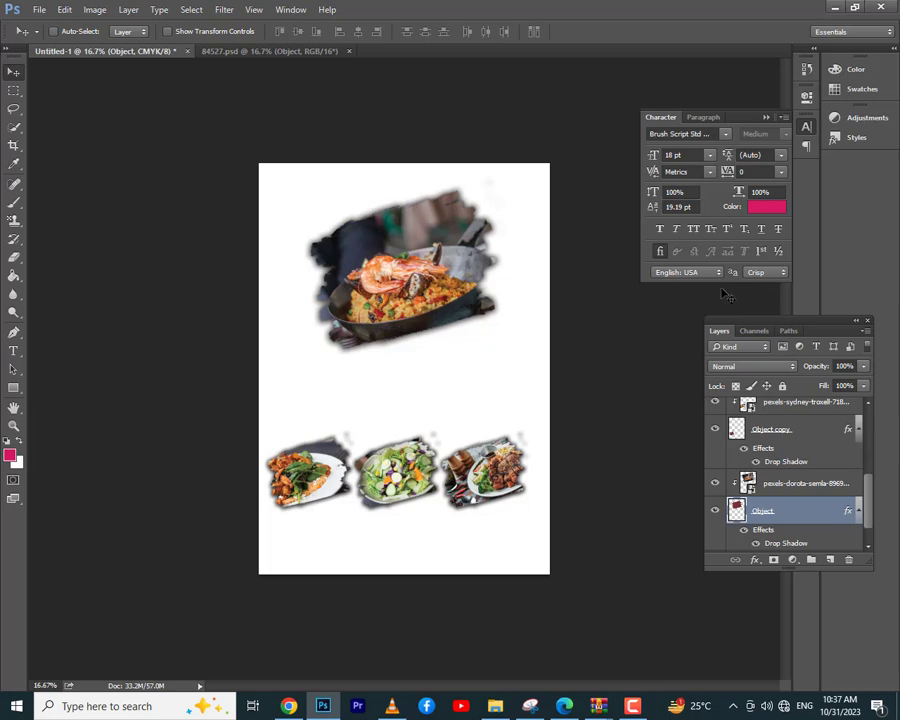
- Type the headline text at 32 pt below the top food photo
key(t)
click(308, 380)
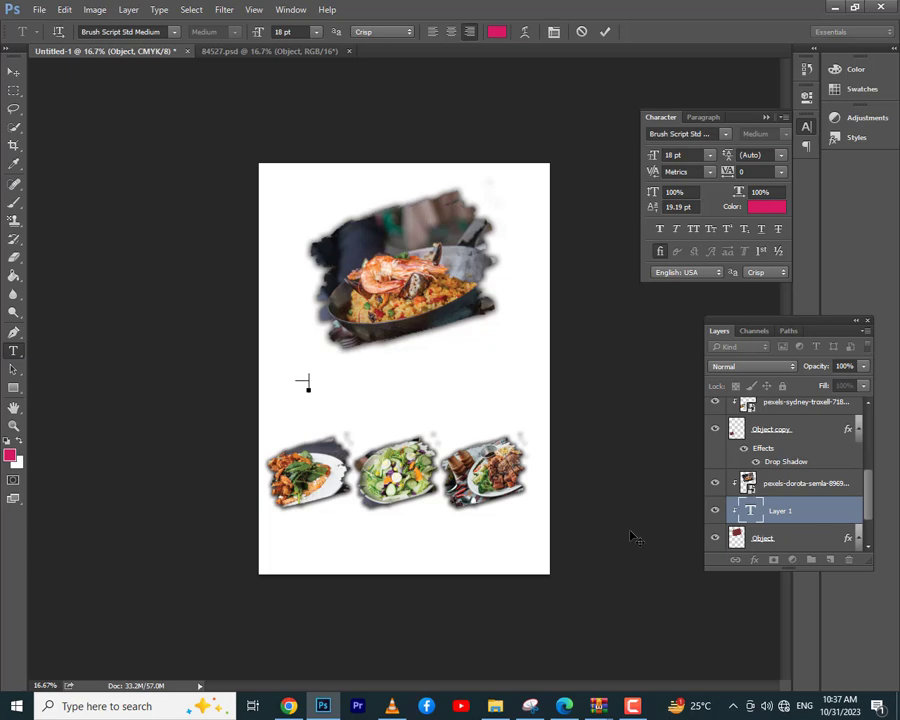
click(579, 31)
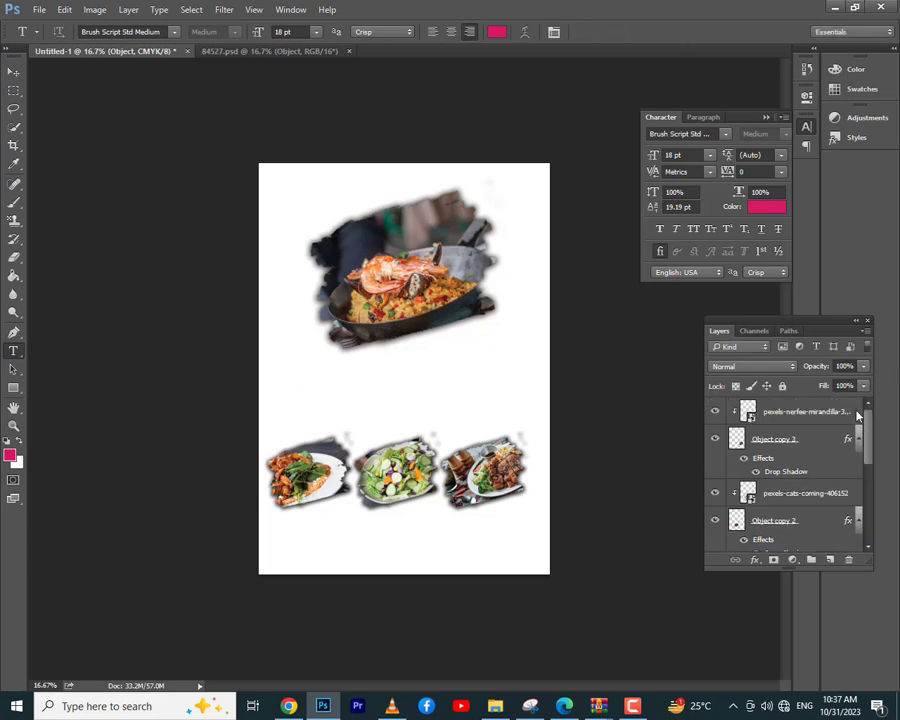
drag(258, 31, 272, 31)
click(294, 396)
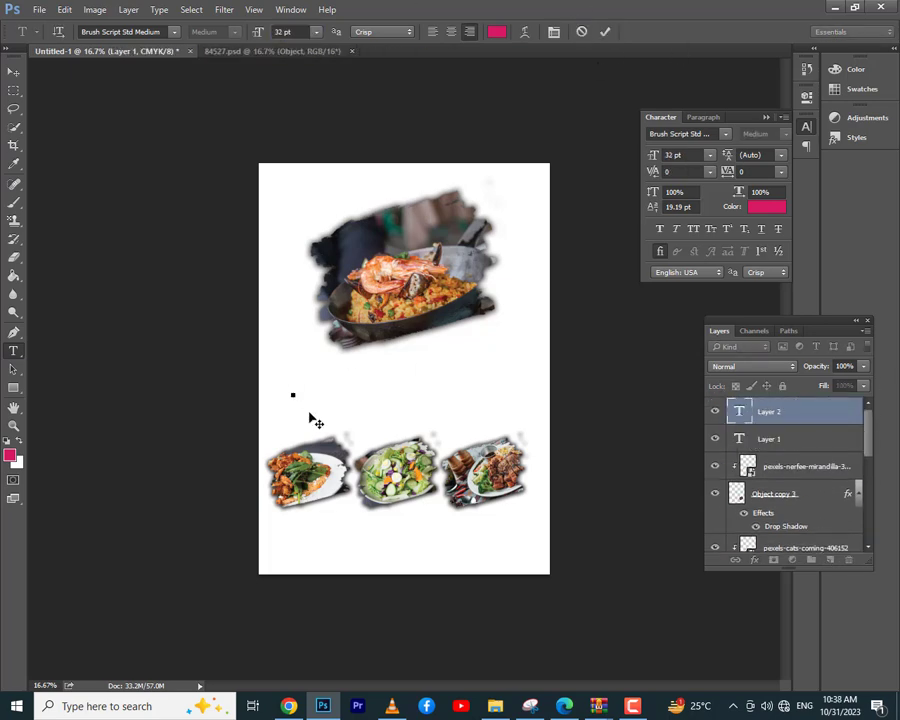
text(Our food is gluten free)
key(ctrl+Return)
- Set the headline font to Feast of Flesh BB and enlarge it
click(725, 134)
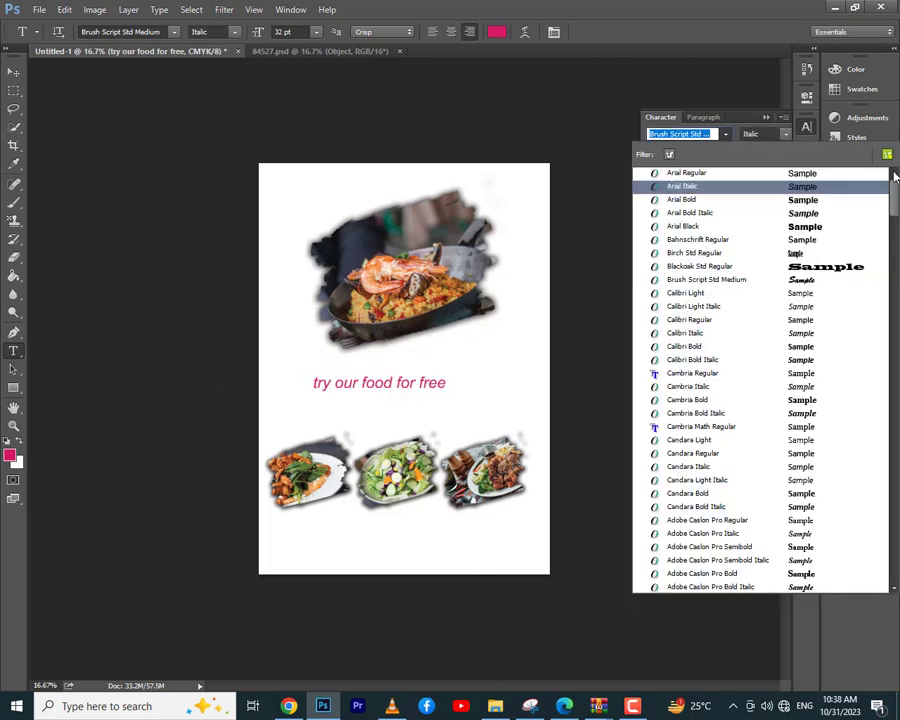
scroll(781, 437, down, 10)
click(780, 439)
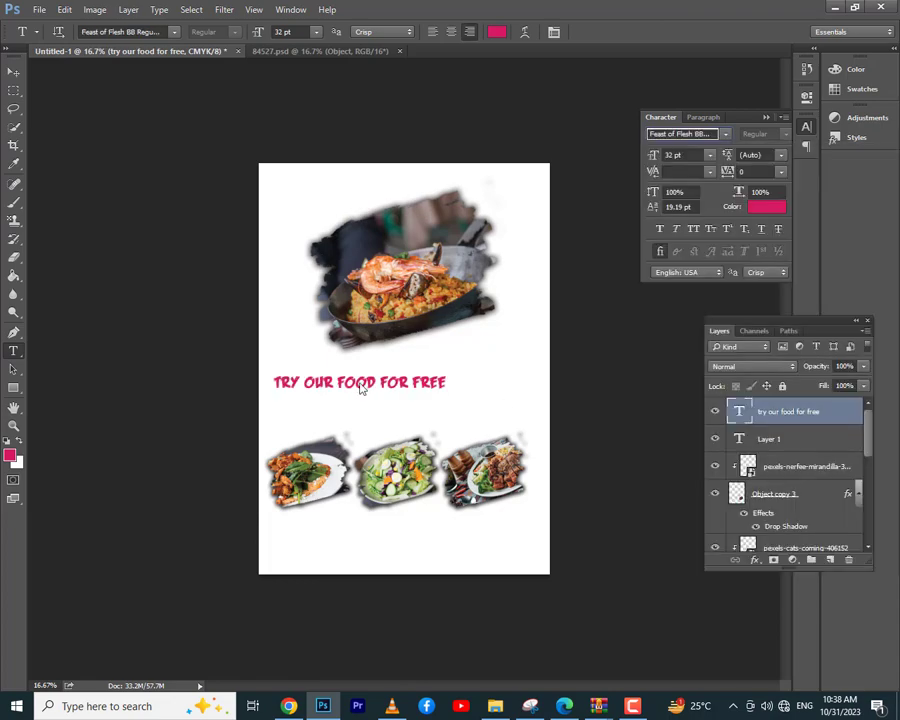
drag(258, 32, 300, 32)
- Size the headline to 47 pt and centre it below the top photo
key(v)
drag(330, 340, 490, 345)
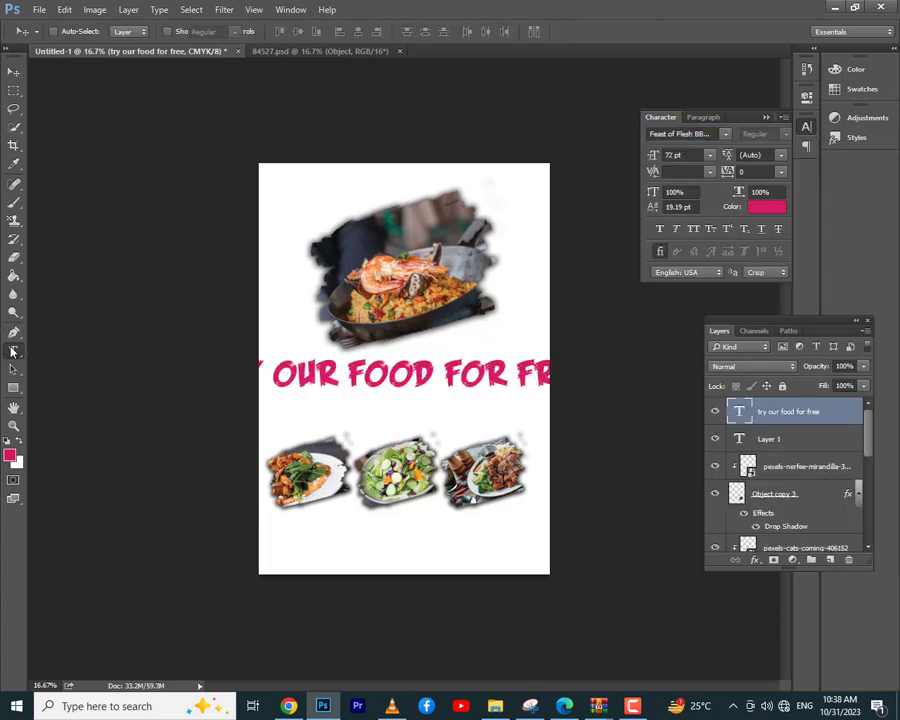
click(13, 351)
drag(179, 22, 150, 22)
click(13, 72)
drag(409, 377, 381, 389)
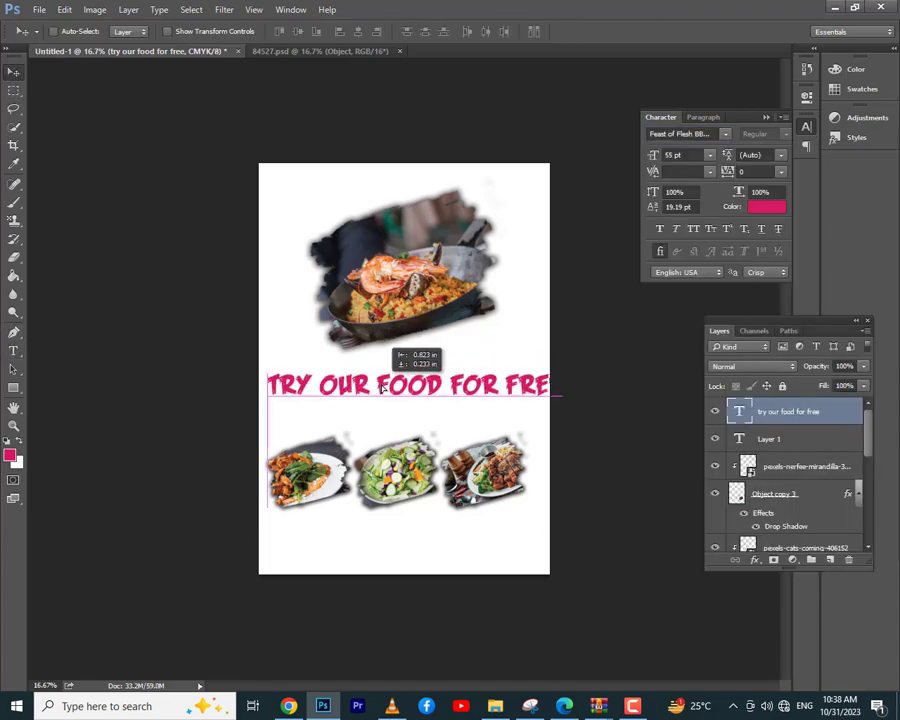
drag(652, 155, 636, 155)
drag(426, 434, 437, 424)
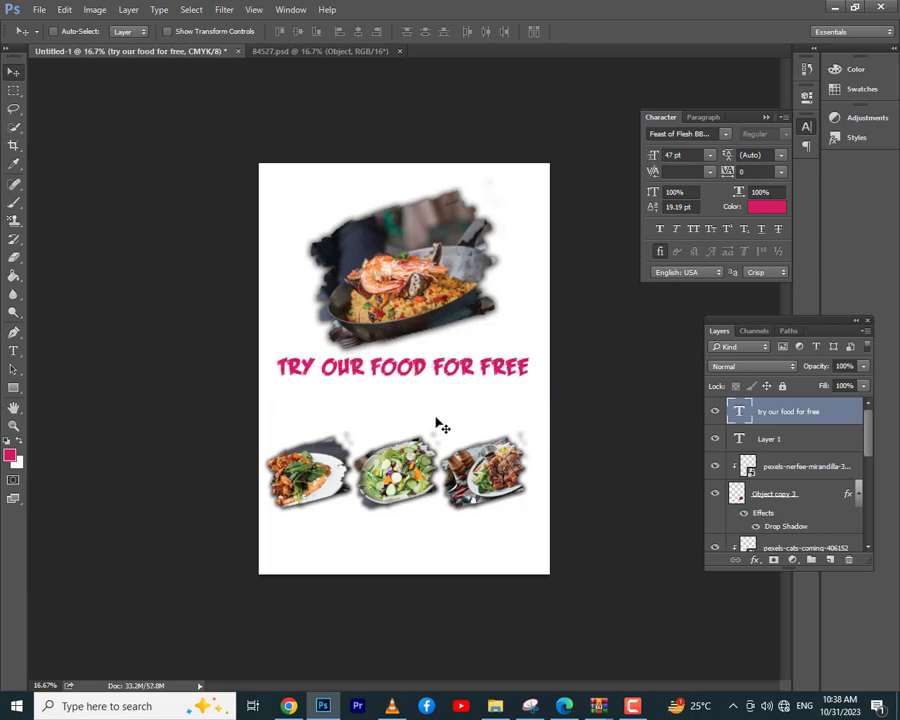
key(t)
click(312, 406)
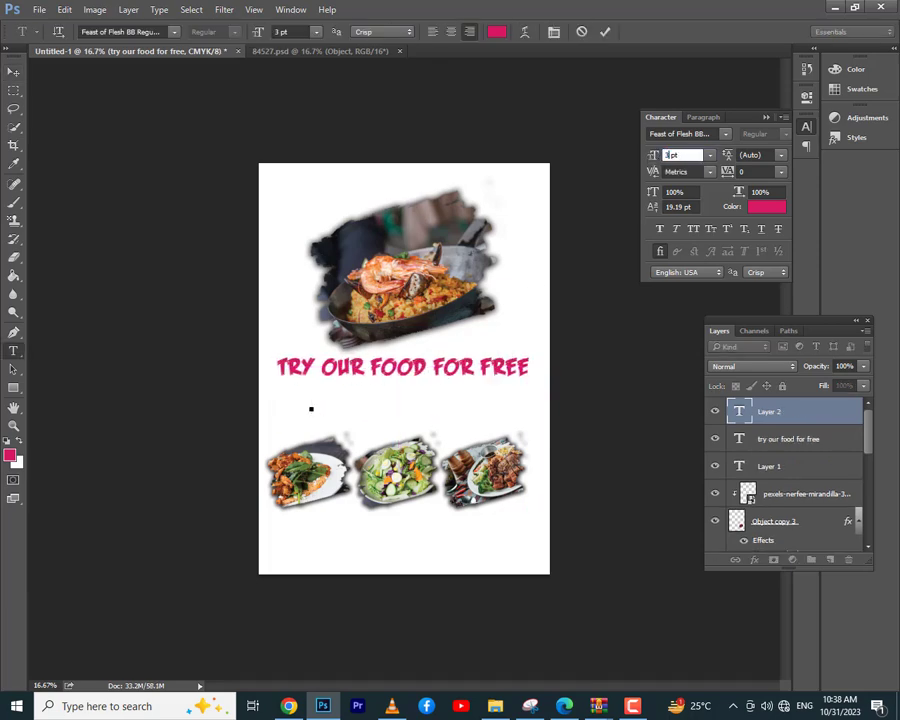
- Add the 22 pt Candara Bold Italic subtitle 'Try Our Food With your friend and family in our Rest'
text(22)
key(Return)
key(ctrl+v)
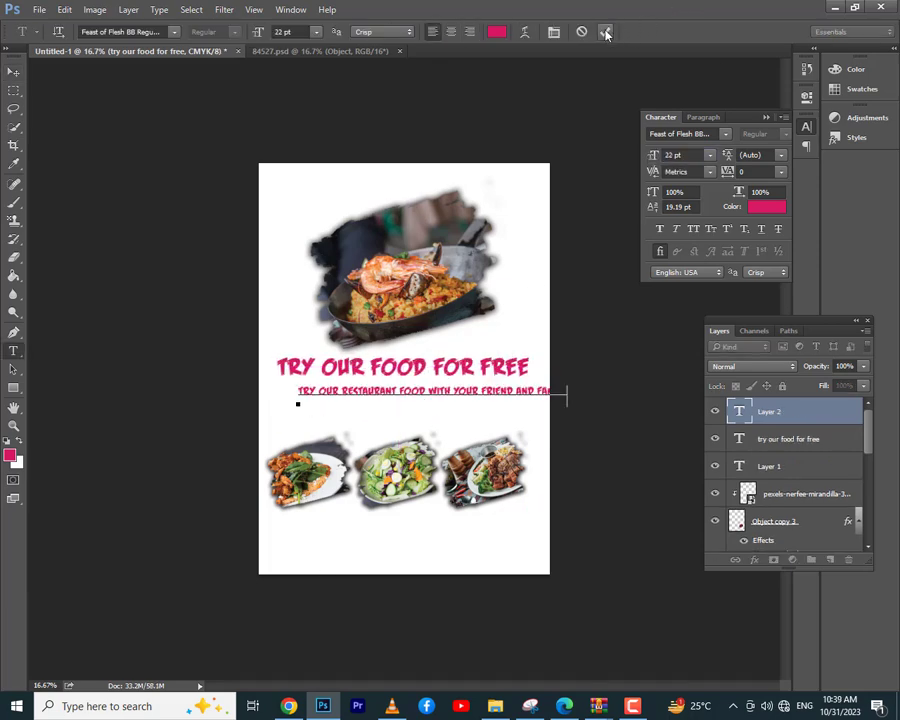
click(606, 33)
click(13, 72)
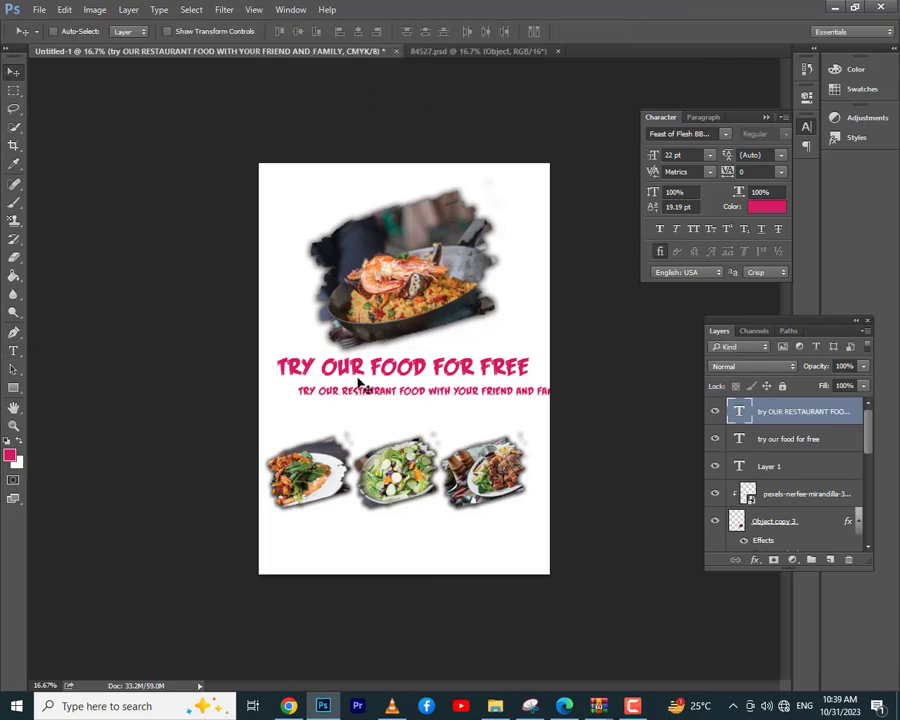
drag(358, 382, 338, 384)
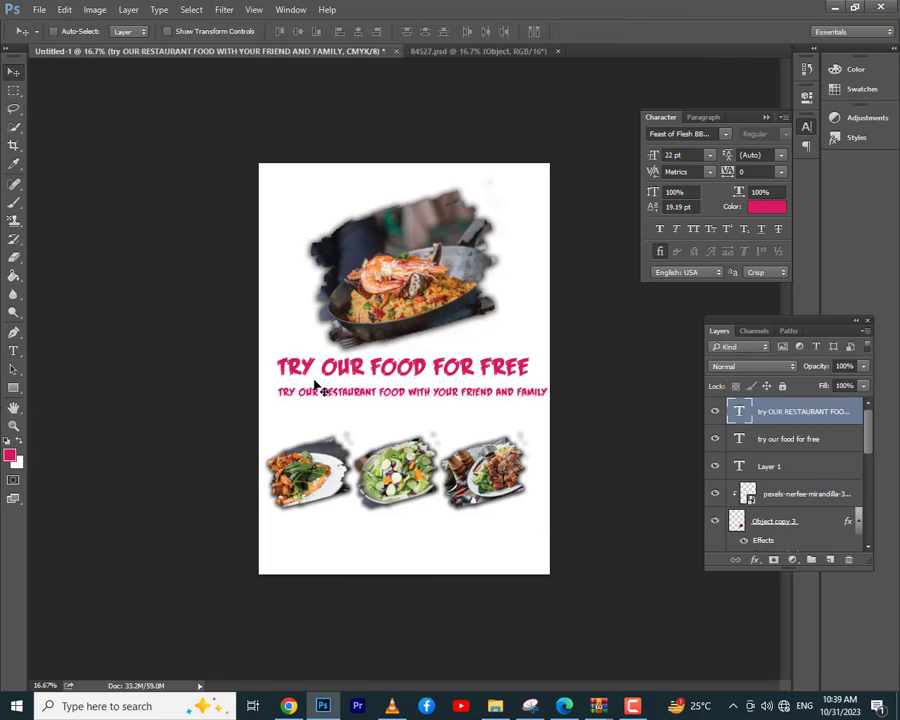
click(725, 134)
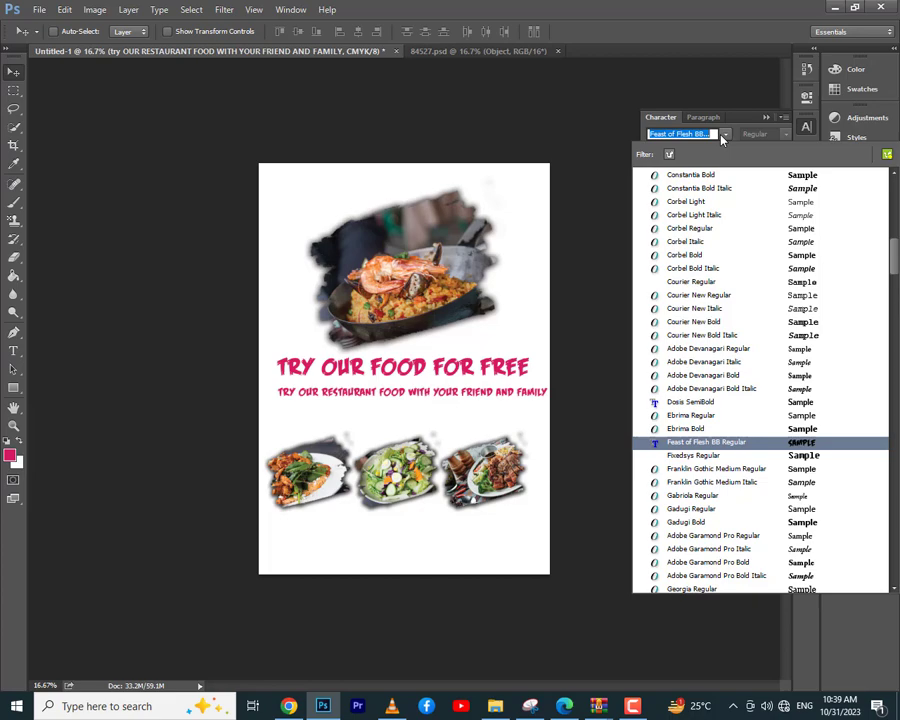
click(776, 286)
text(Try Our Food With your friend and family in our Rest)
click(380, 248)
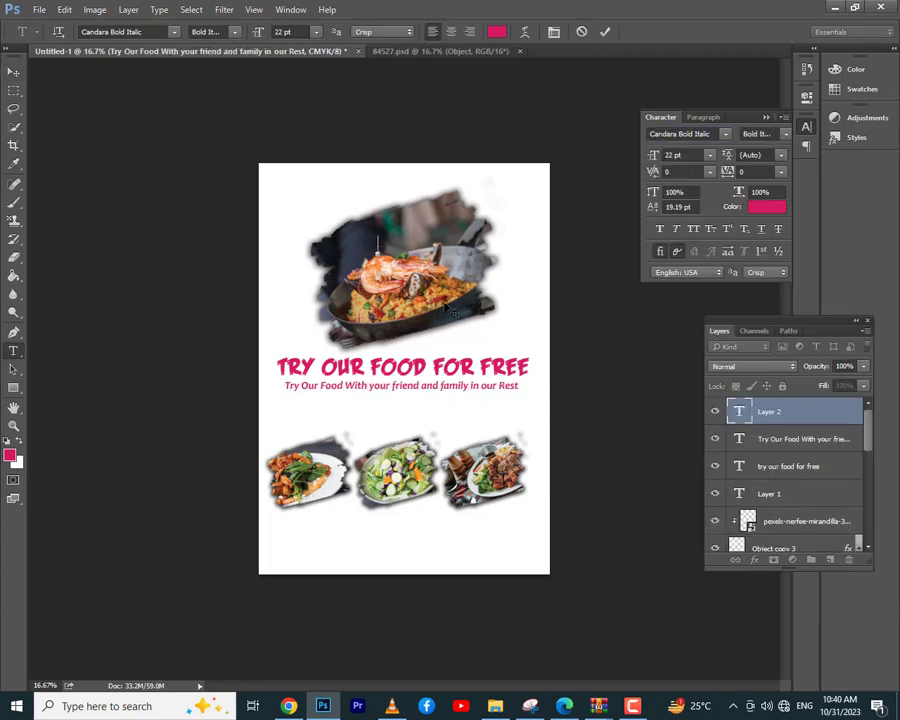
- Set 'TRY OUR FOOD' in Brush Script Std Medium, enlarged and placed over the top food photo
text(TRY  OUR FOOD)
click(713, 134)
text(scrip)
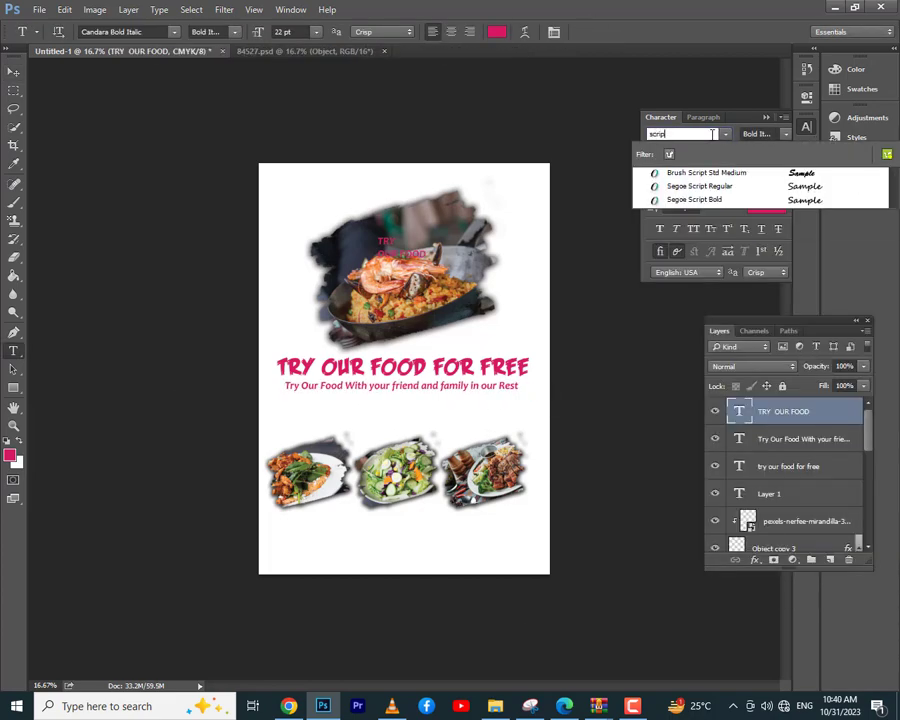
click(738, 173)
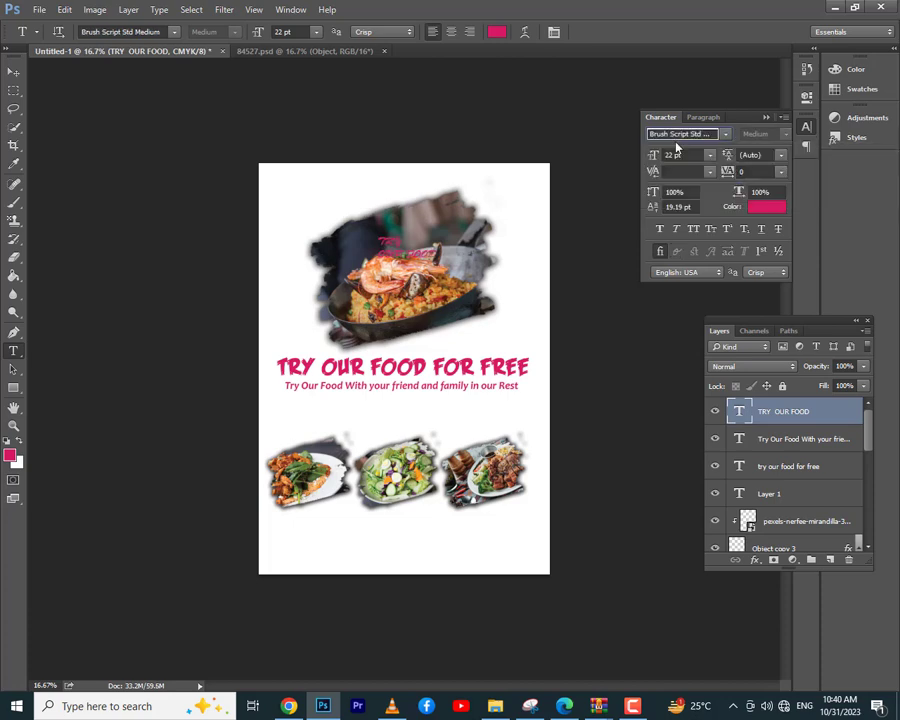
click(13, 72)
mouse_move(405, 244)
mouse_down()
mouse_move(385, 244)
mouse_move(447, 258)
mouse_move(418, 260)
mouse_move(408, 250)
mouse_up()
key(ctrl+t)
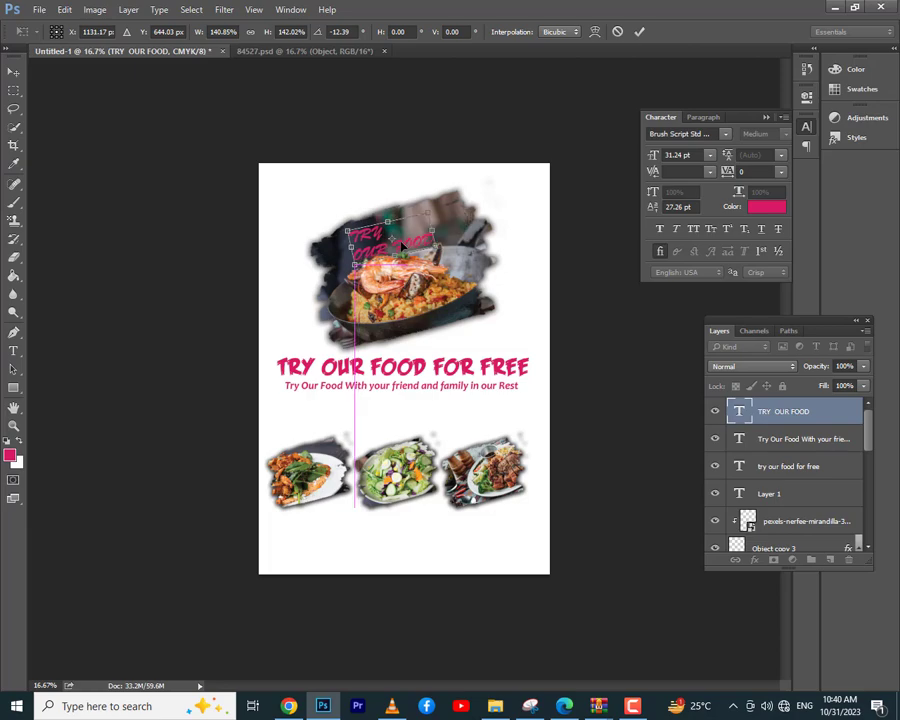
key(Return)
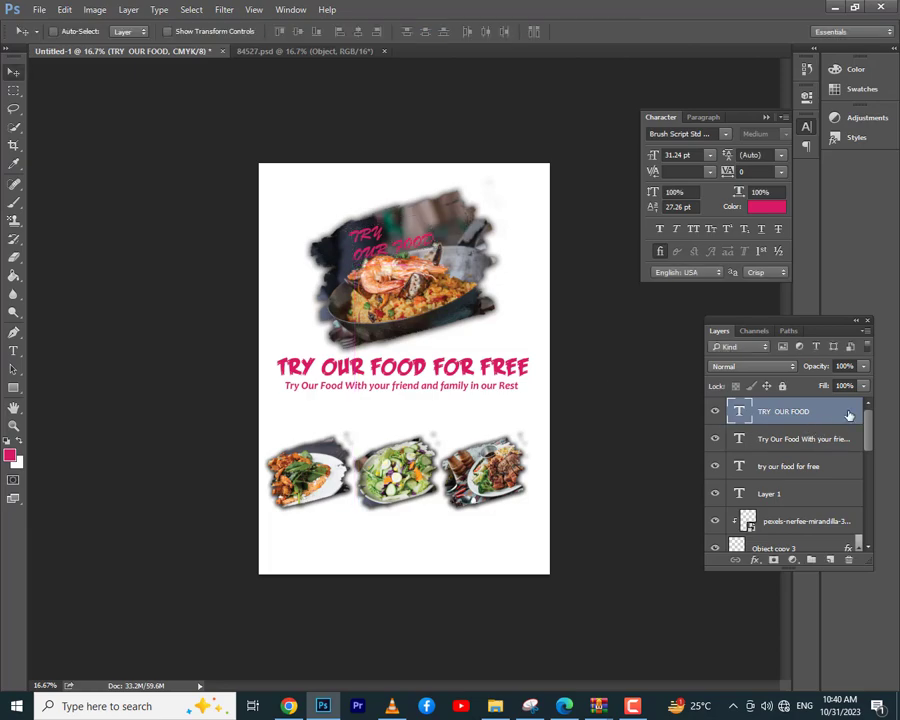
- Outline the TRY OUR FOOD title with a white Stroke layer style
double_click(848, 413)
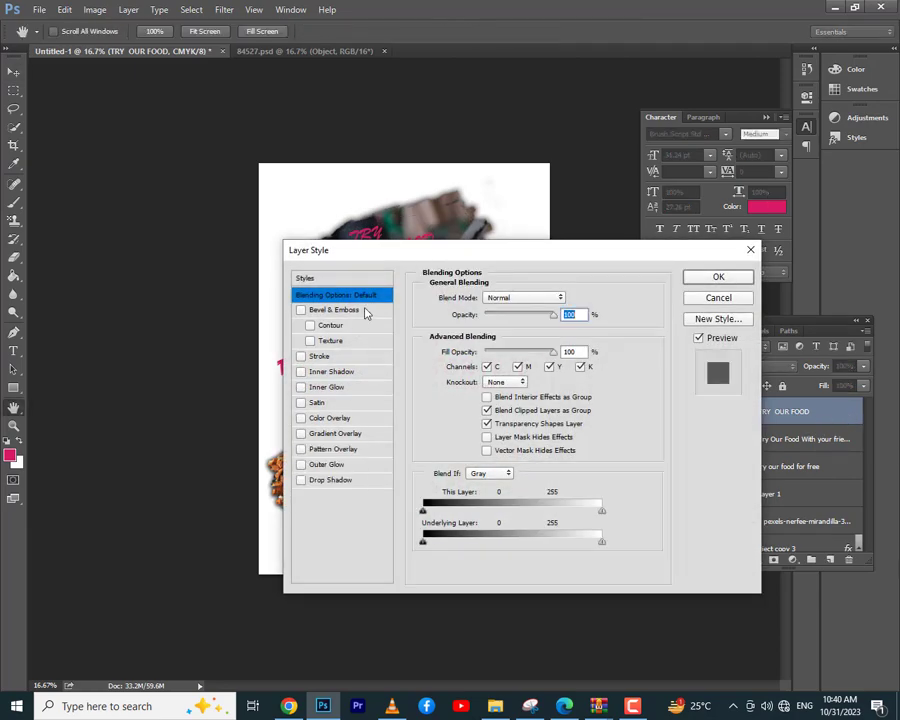
drag(369, 255, 569, 276)
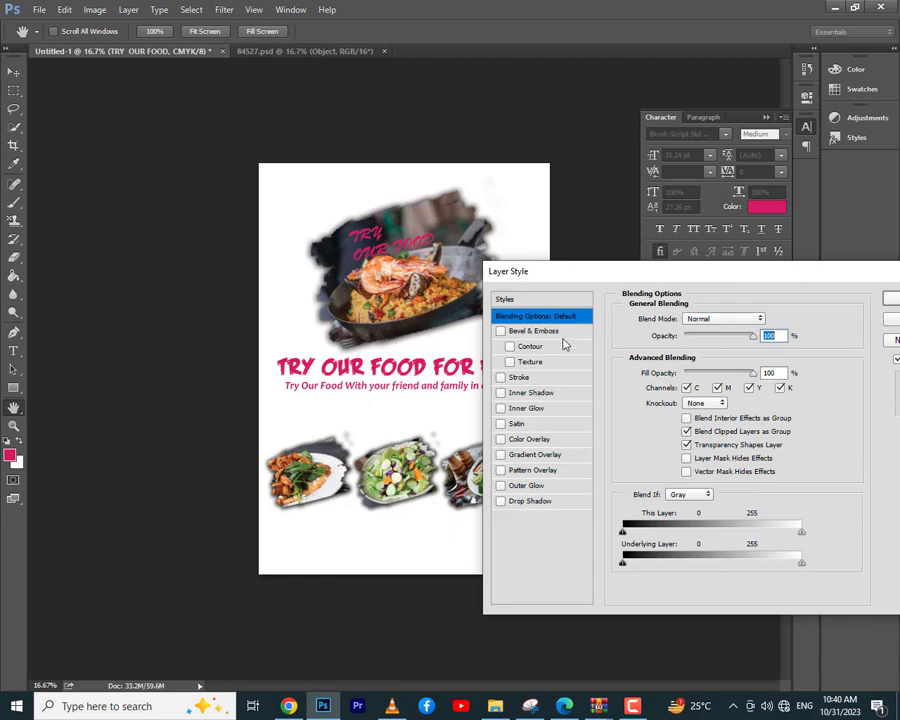
click(518, 377)
click(656, 416)
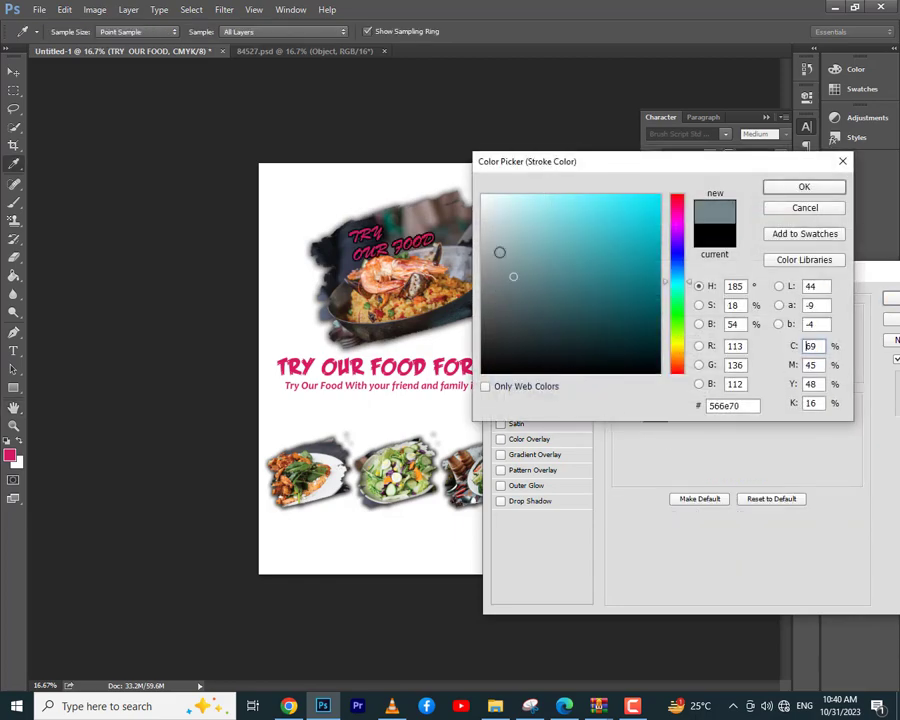
drag(496, 250, 474, 190)
click(800, 188)
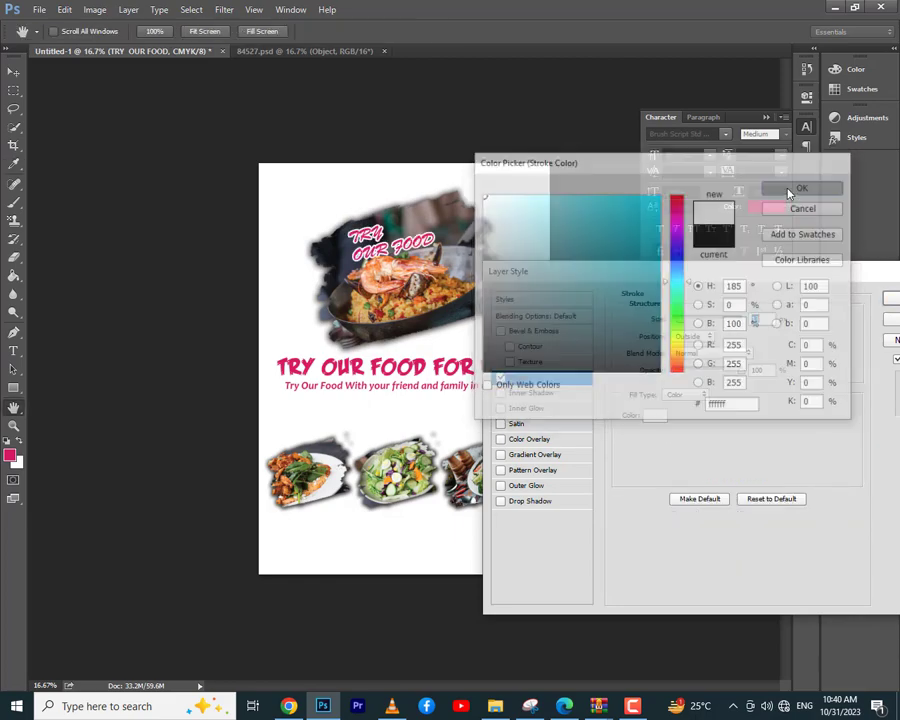
drag(848, 290, 706, 292)
click(777, 305)
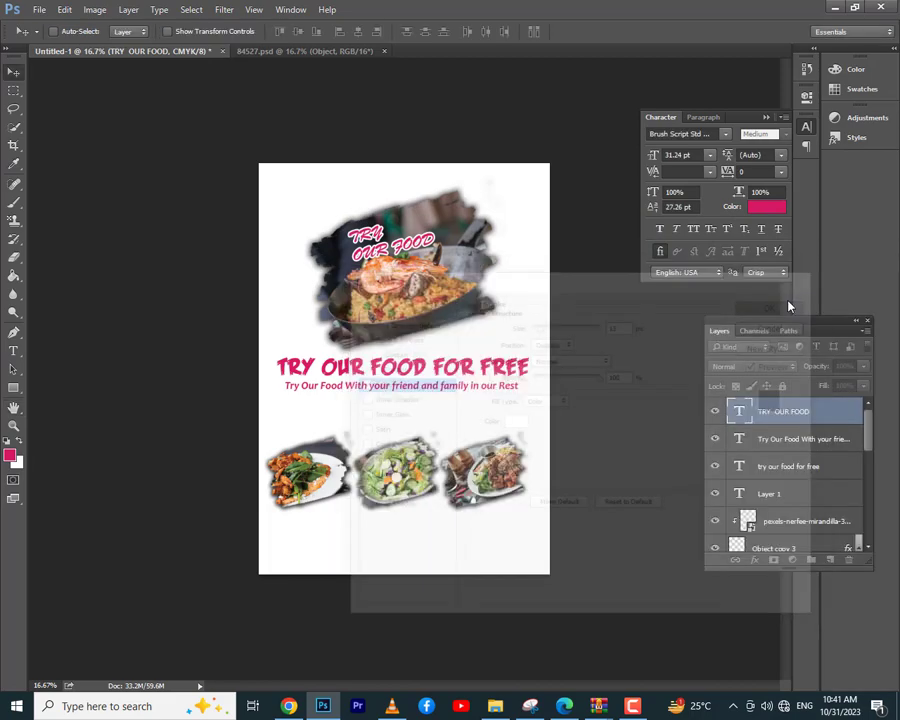
key(t)
click(295, 528)
text(FOOD NA)
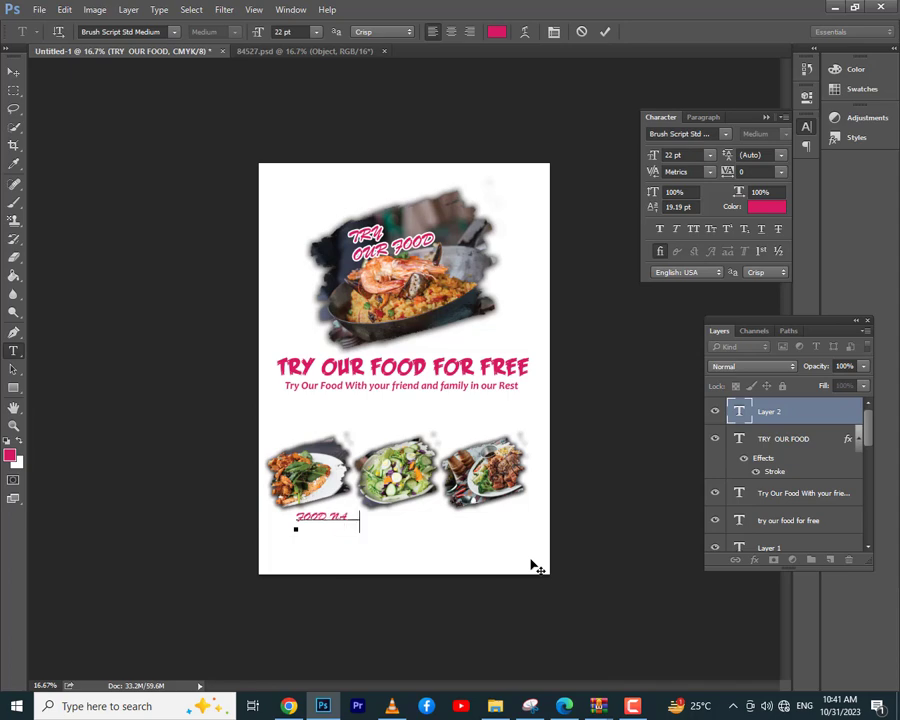
- Finish the FOOD NAME label under the left photo in the headline font, then copy it under the middle photo
text(ME)
key(ctrl+a)
key(ctrl+Return)
key(v)
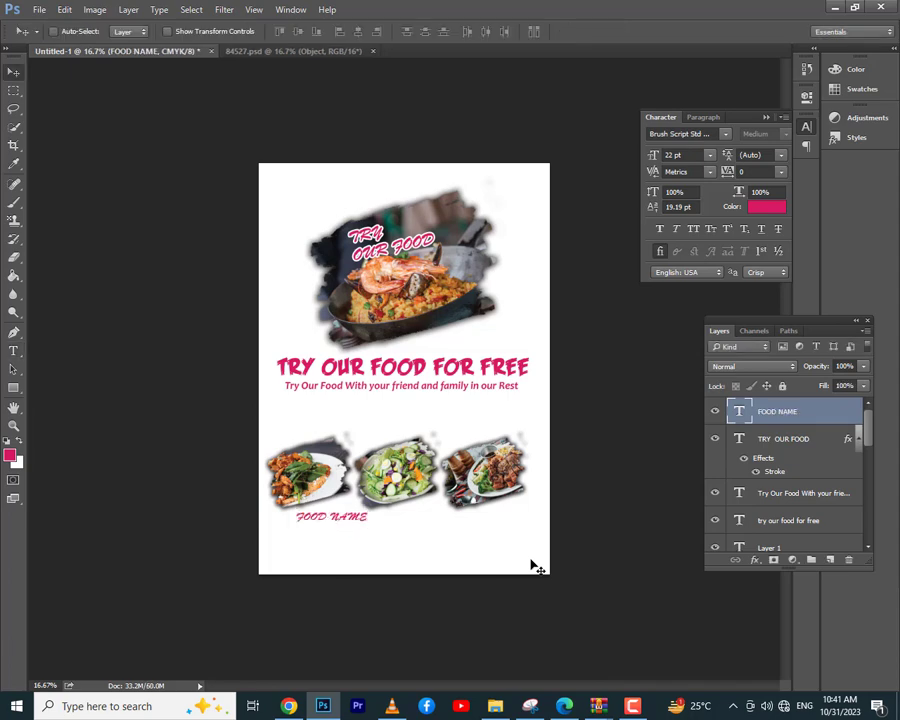
drag(336, 532, 314, 535)
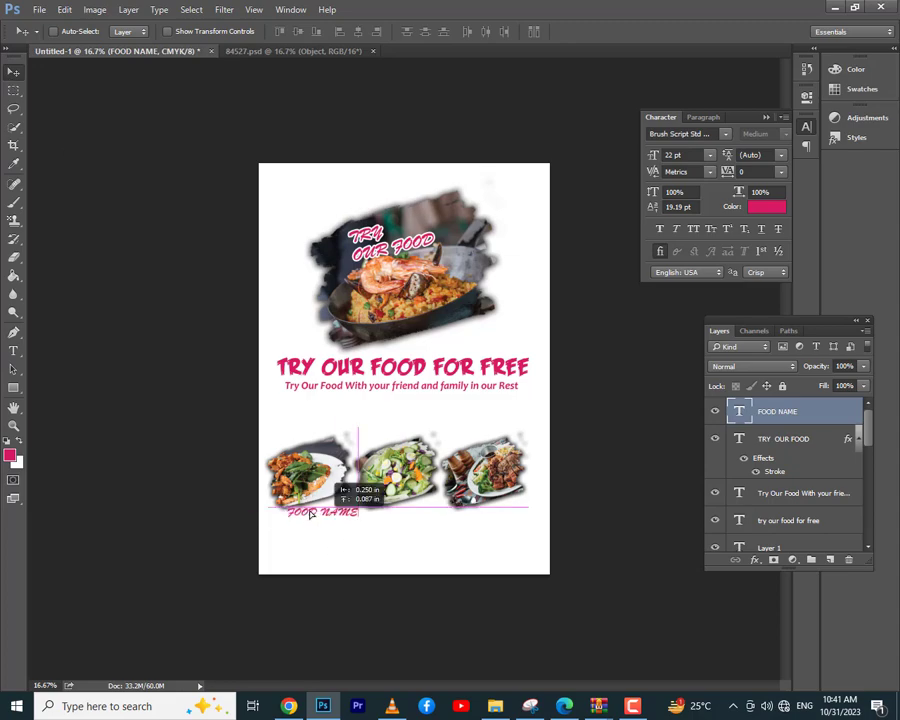
click(685, 133)
text(Feast of Flesh BB)
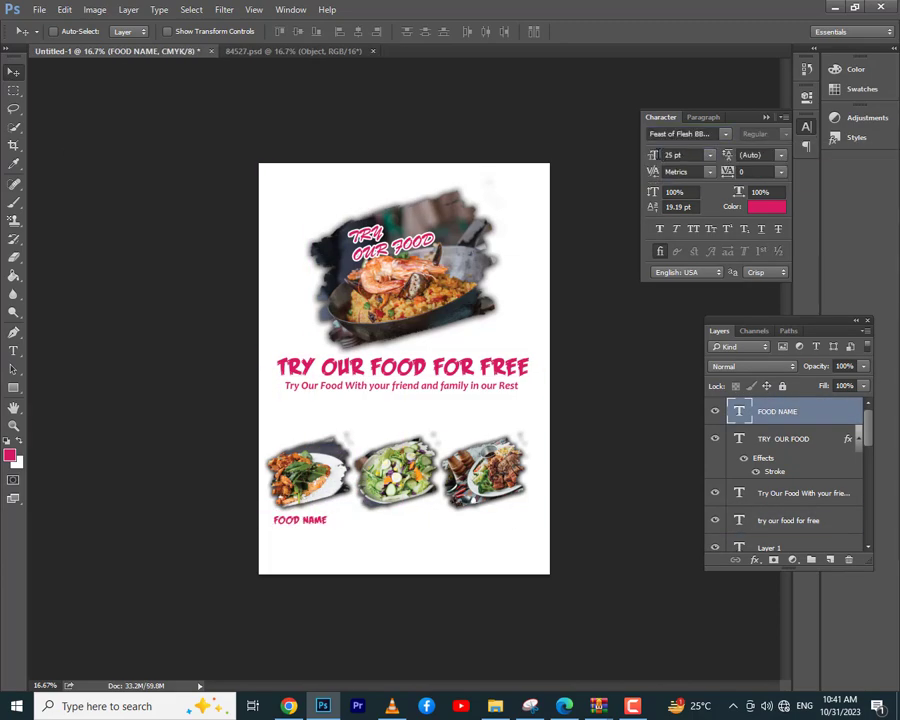
drag(340, 520, 381, 522)
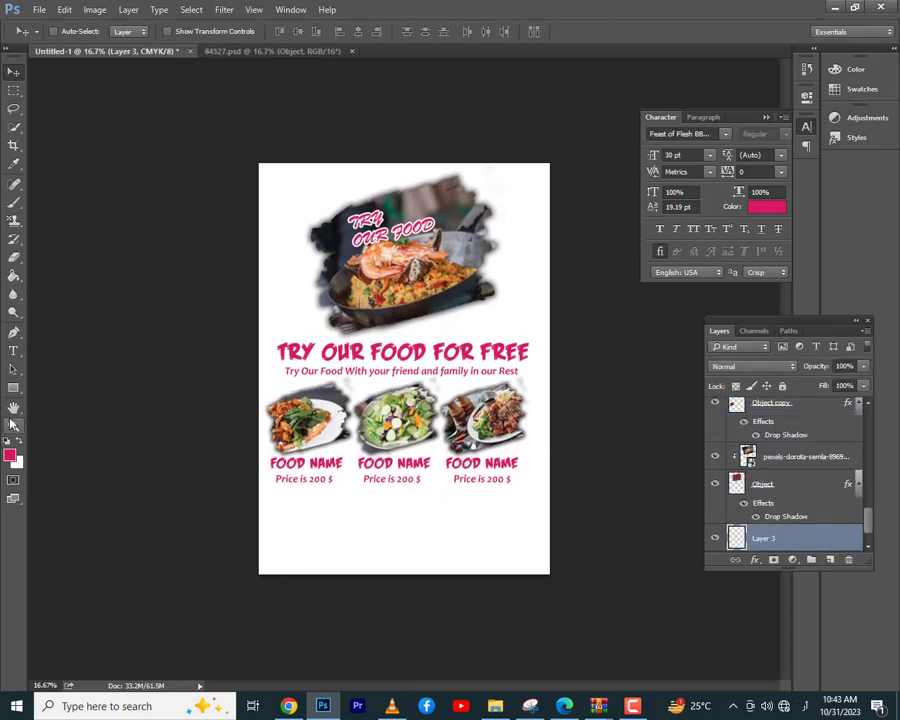
- Draw a curved wave shape across the flyer's bottom with the Pen tool in Shape mode
click(13, 334)
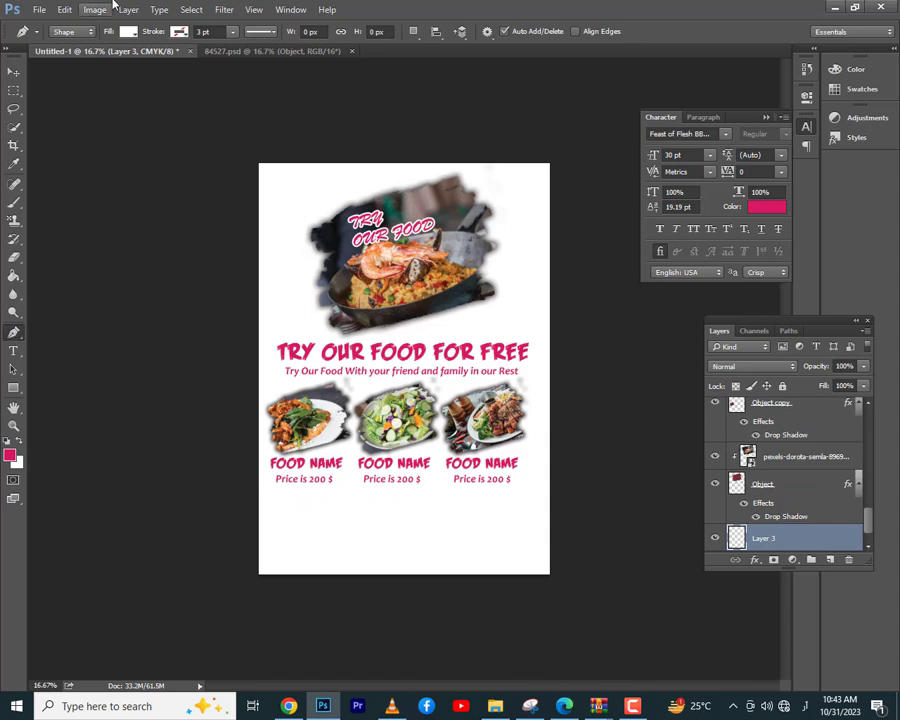
click(78, 32)
click(70, 46)
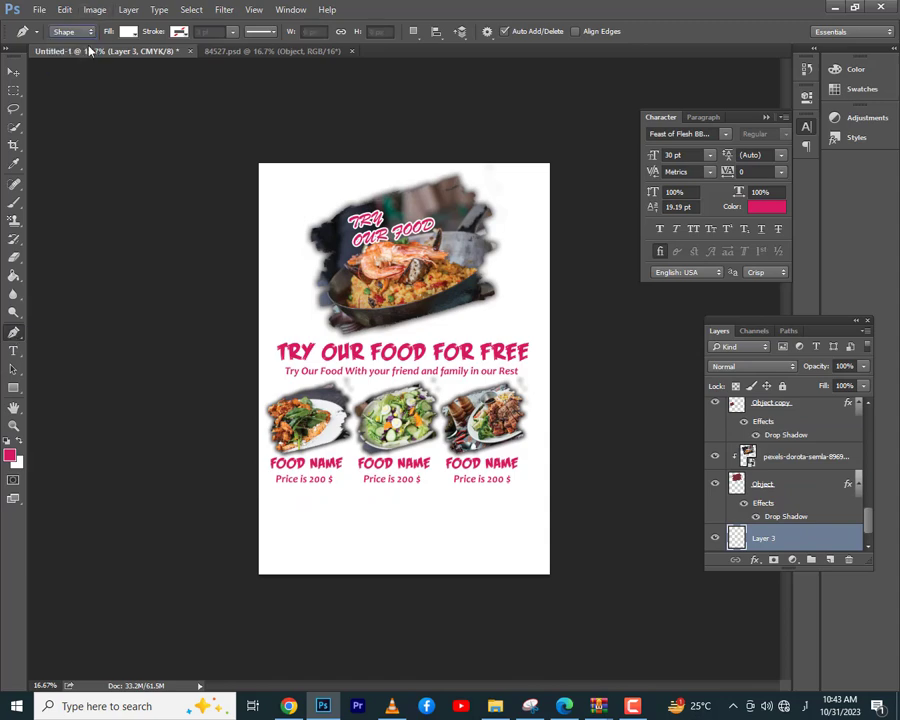
click(179, 32)
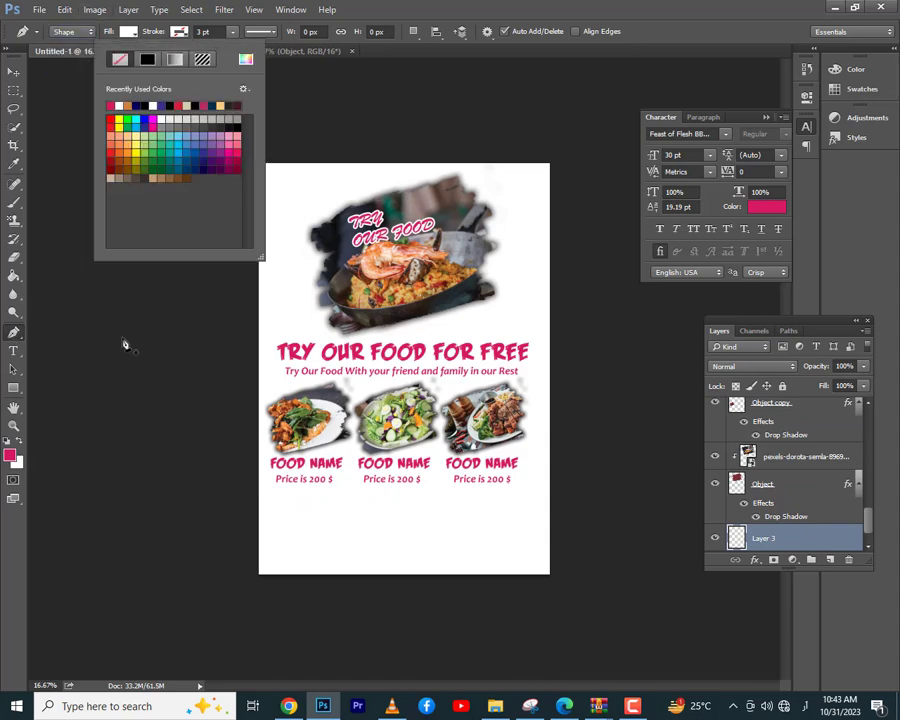
click(142, 396)
click(211, 497)
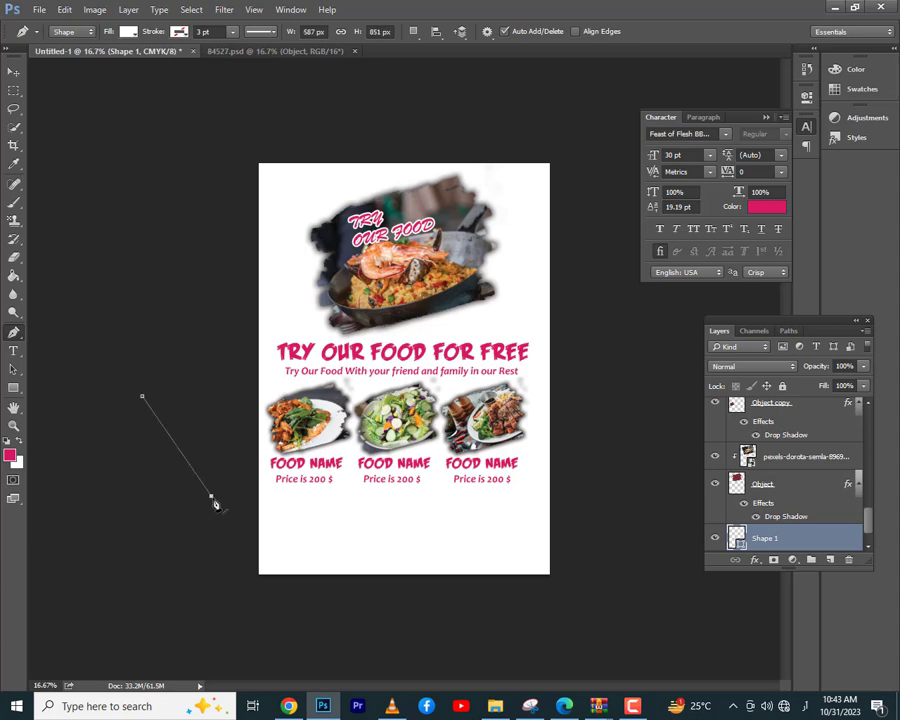
key(ctrl+z)
key(ctrl+z)
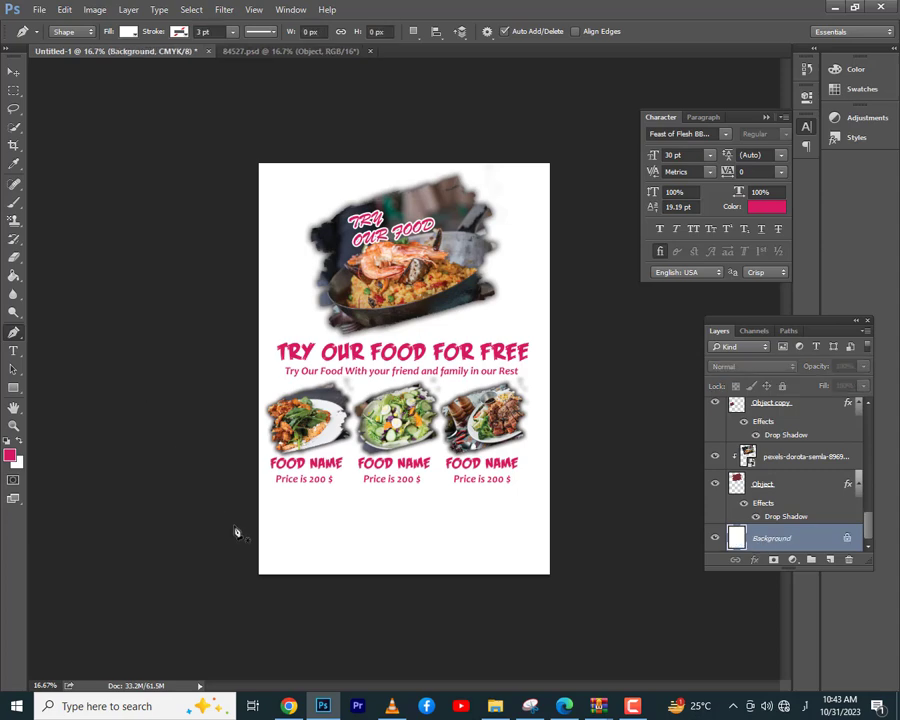
click(235, 516)
drag(390, 516, 433, 491)
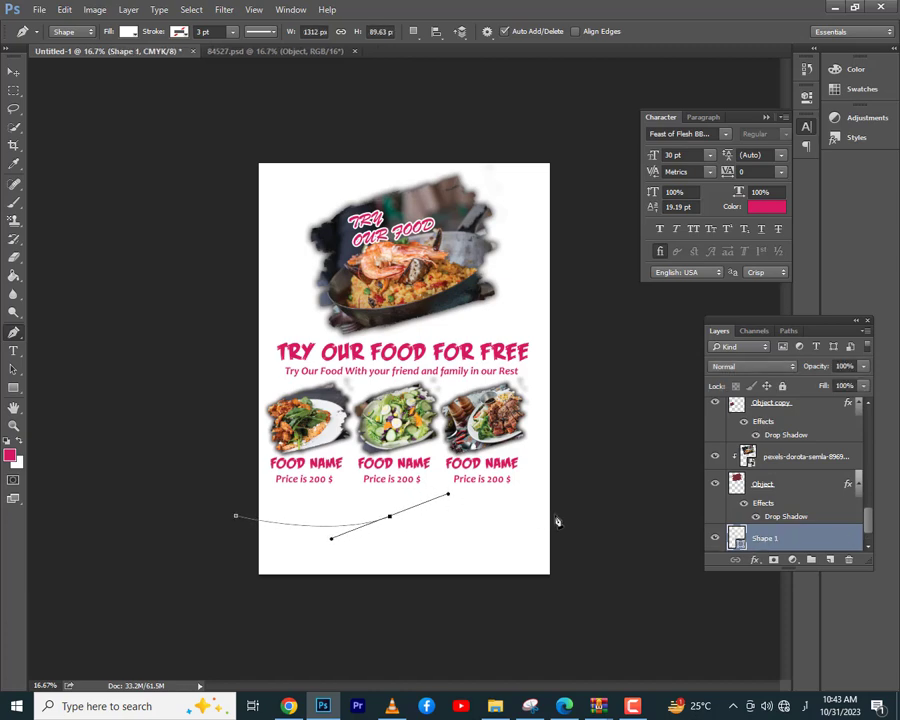
drag(557, 516, 577, 541)
click(577, 614)
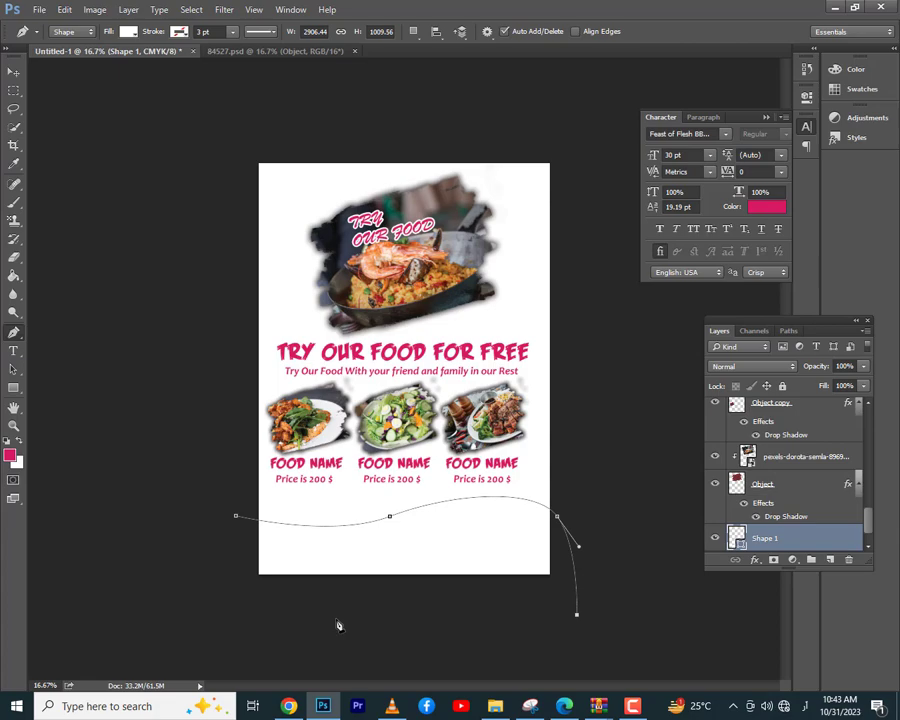
click(231, 603)
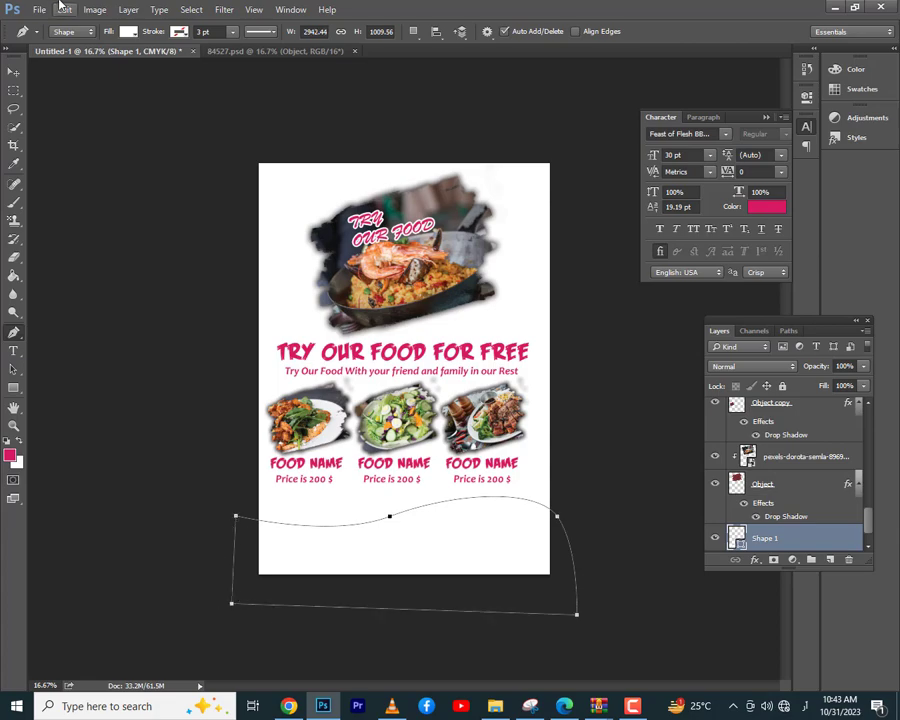
- Fill the wave with the headline's pink, #d71a63, and finish the shape
click(127, 32)
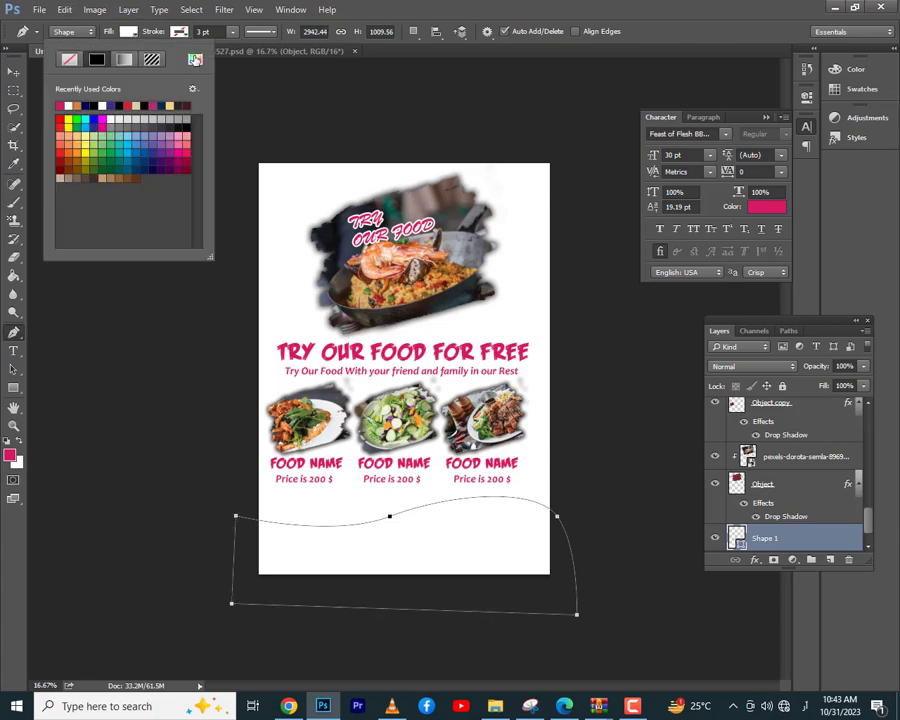
click(195, 60)
click(286, 346)
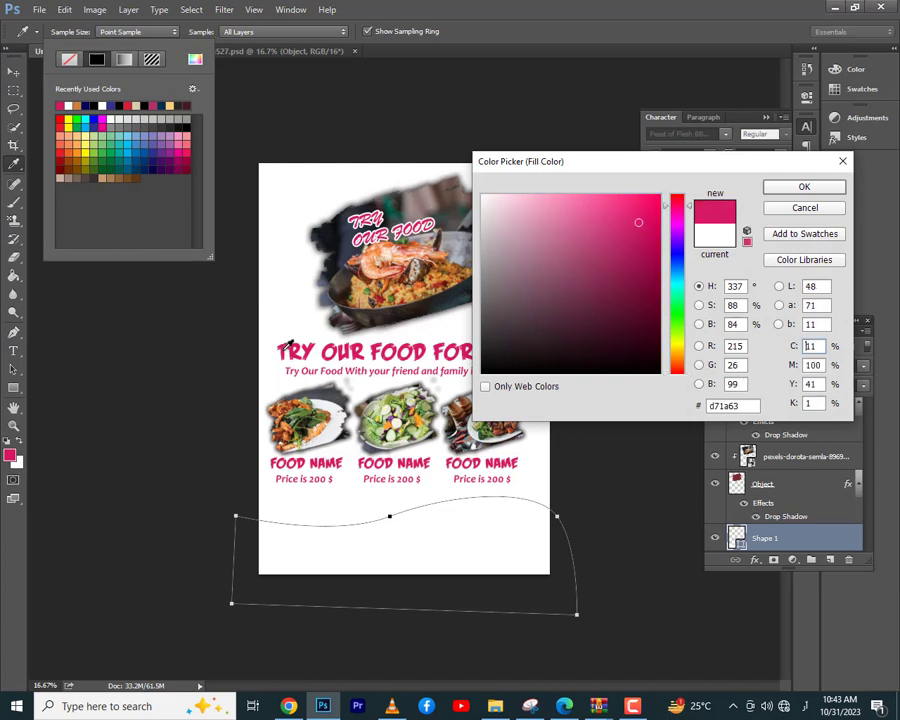
click(790, 186)
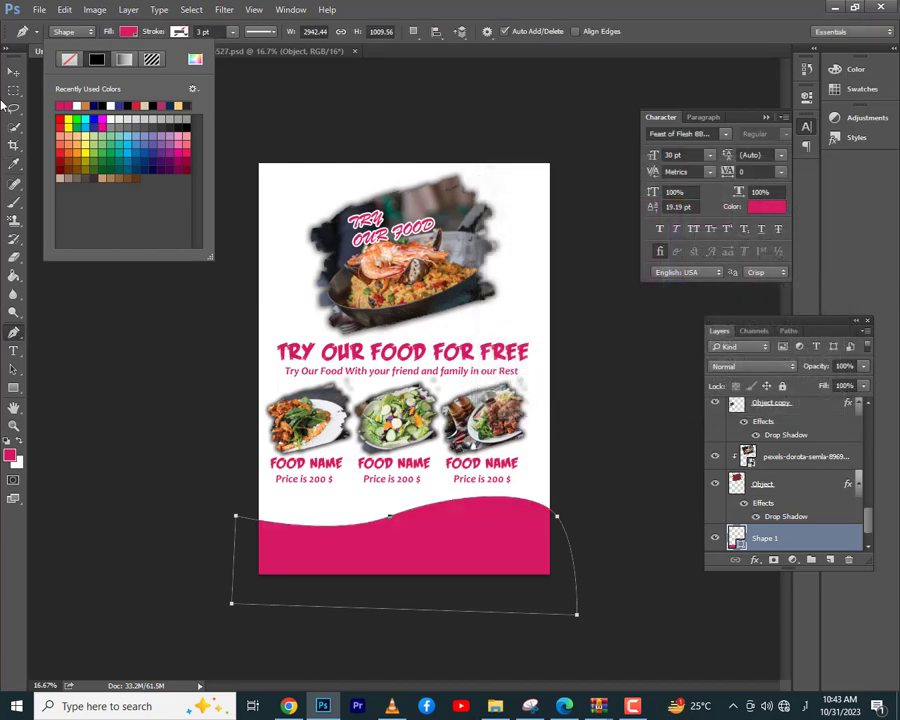
key(Escape)
key(v)
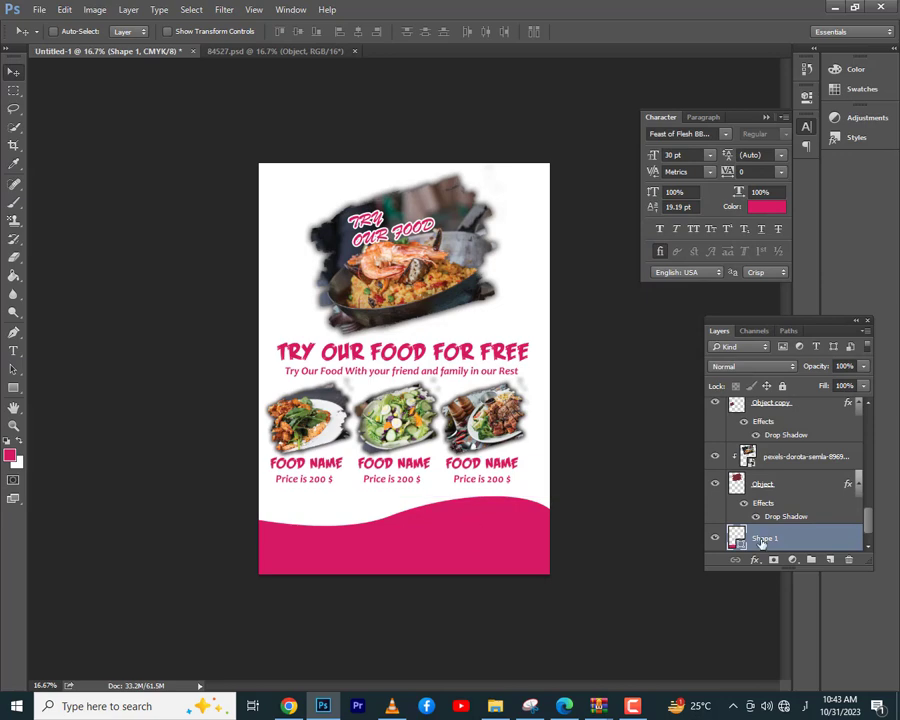
- Duplicate the pink wave layer and recolour the copy peach #f2ba77
drag(838, 540, 830, 559)
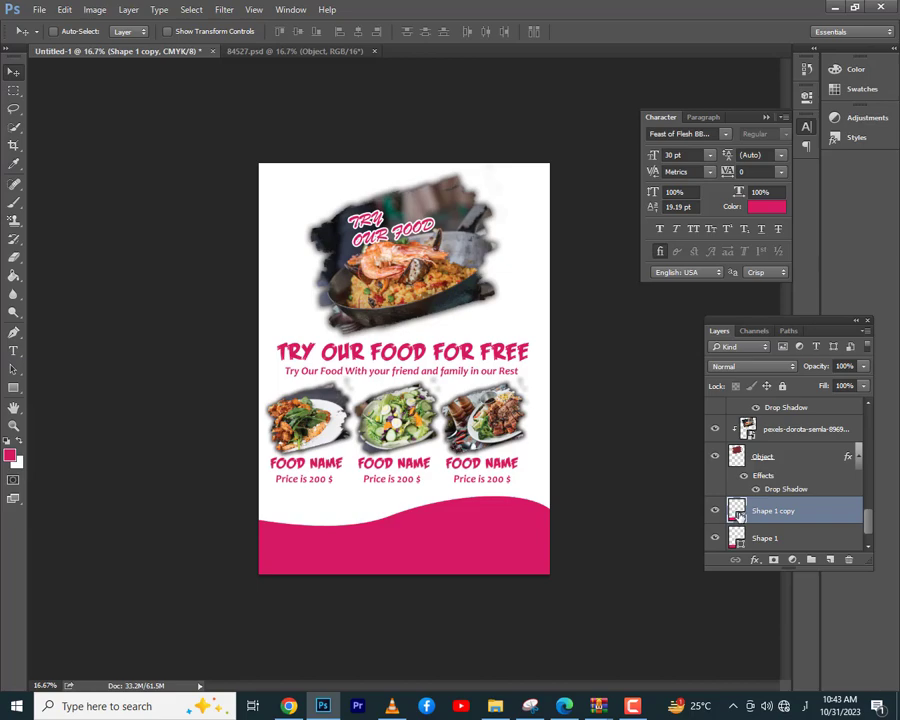
double_click(739, 512)
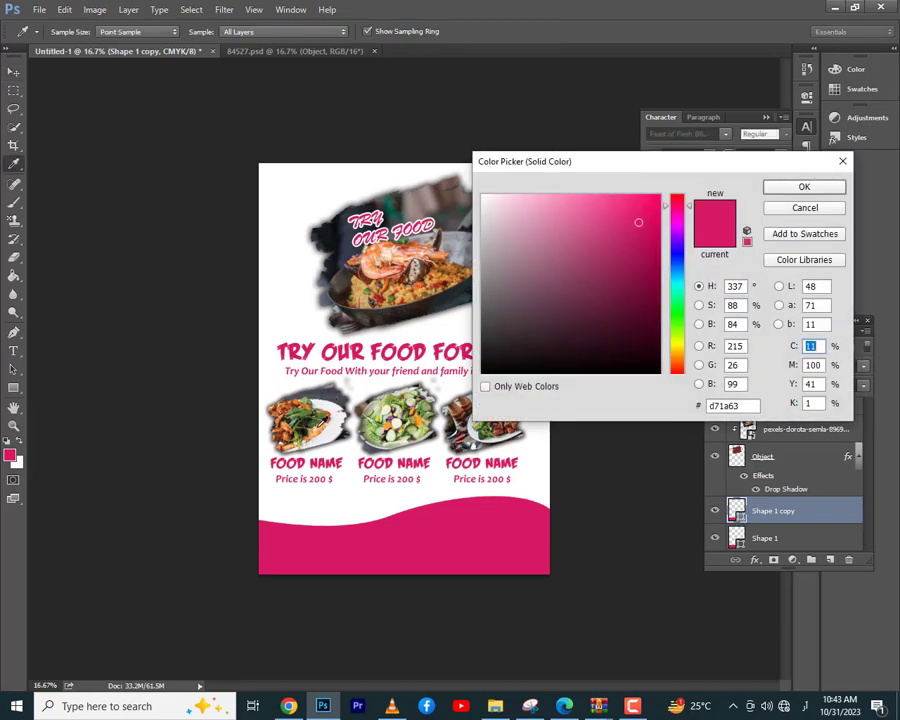
click(572, 203)
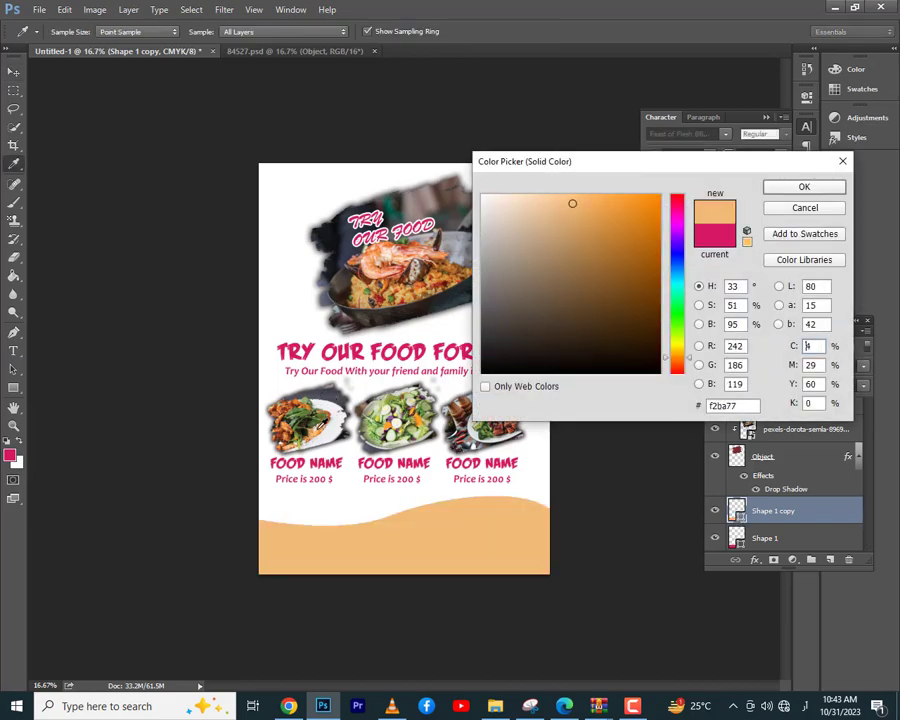
click(805, 187)
key(v)
- Move the peach wave down so it peeks out beneath the pink band
drag(424, 548, 428, 587)
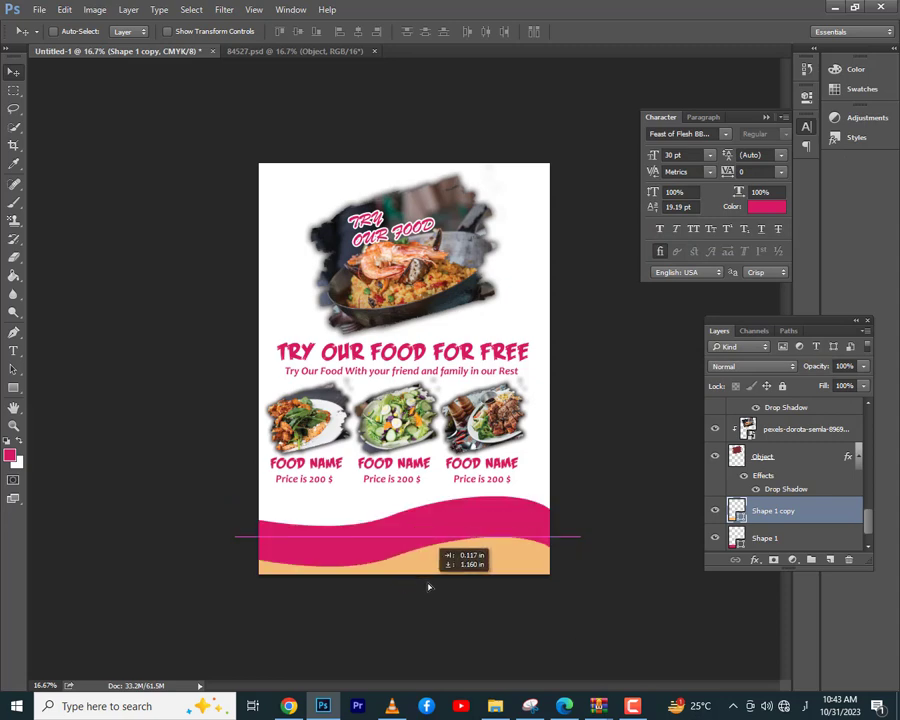
key(Down)
key(Down)
key(Down)
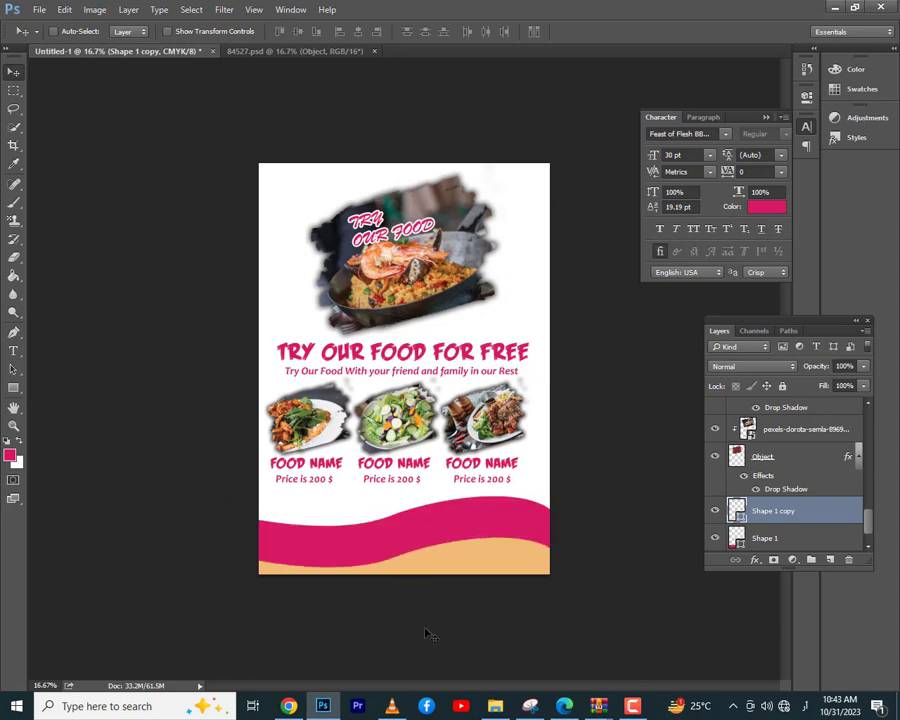
key(Down)
key(Down)
key(Down)
key(Down)
key(Down)
key(Down)
key(Down)
key(Down)
key(Down)
key(Down)
key(Down)
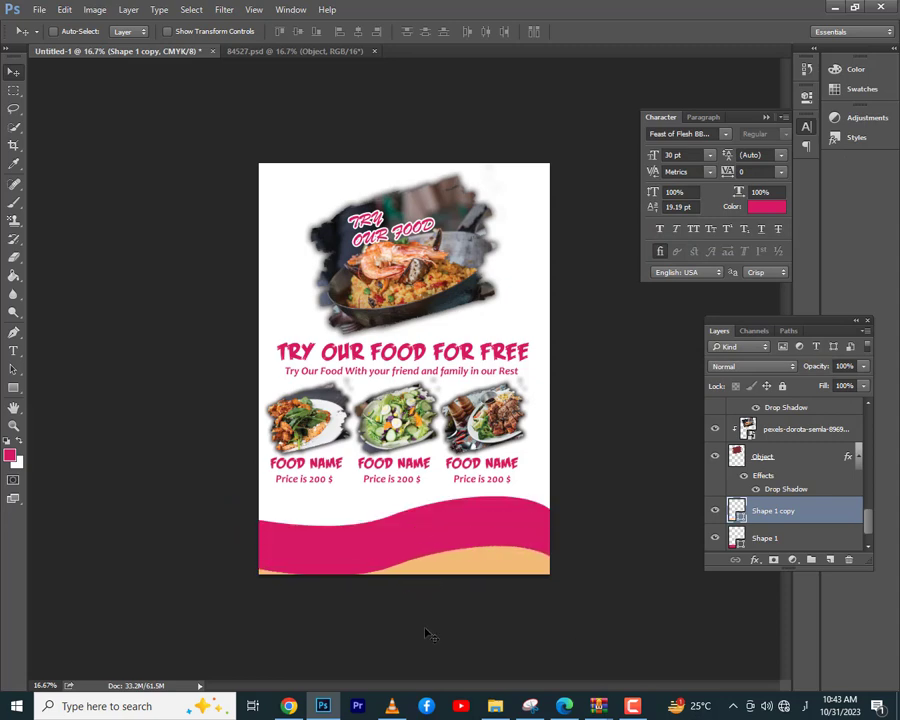
key(Down)
key(Down)
key(Down)
key(Down)
key(Down)
key(Down)
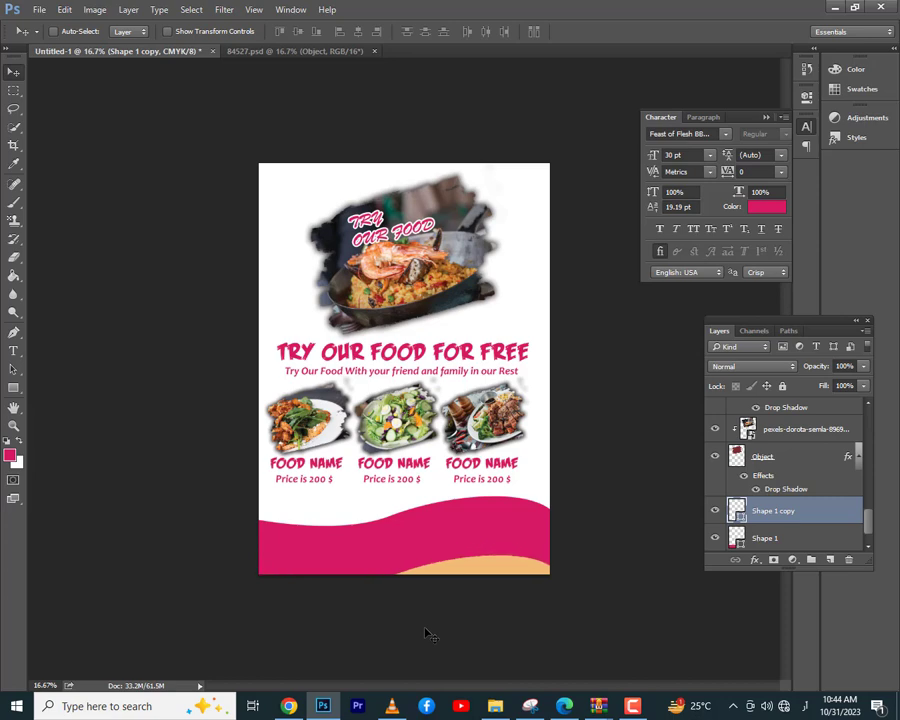
key(Down)
key(Down)
key(Down)
key(Down)
key(Down)
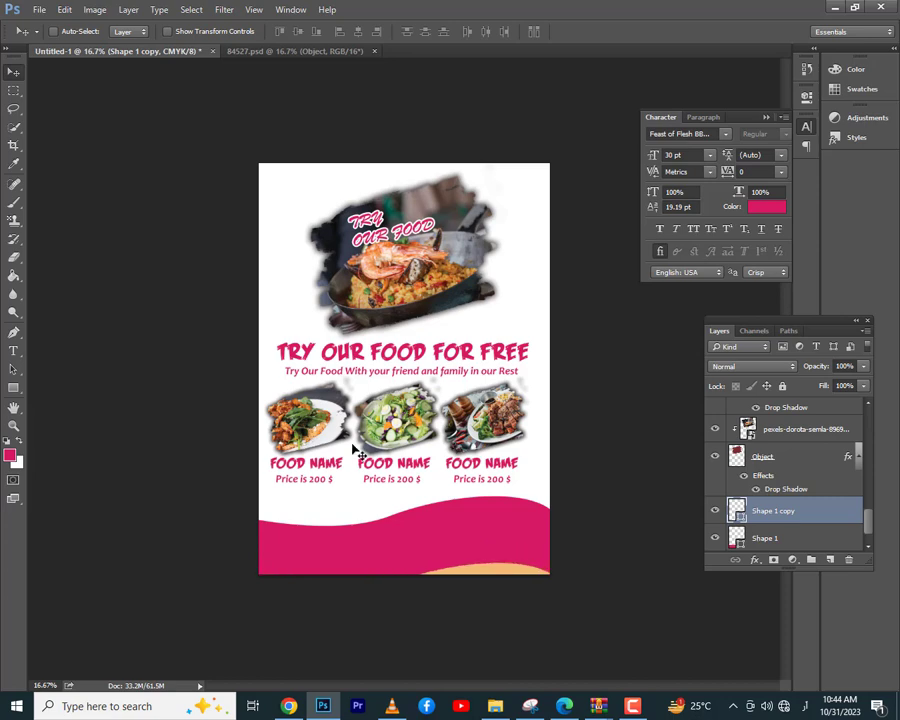
key(t)
click(395, 553)
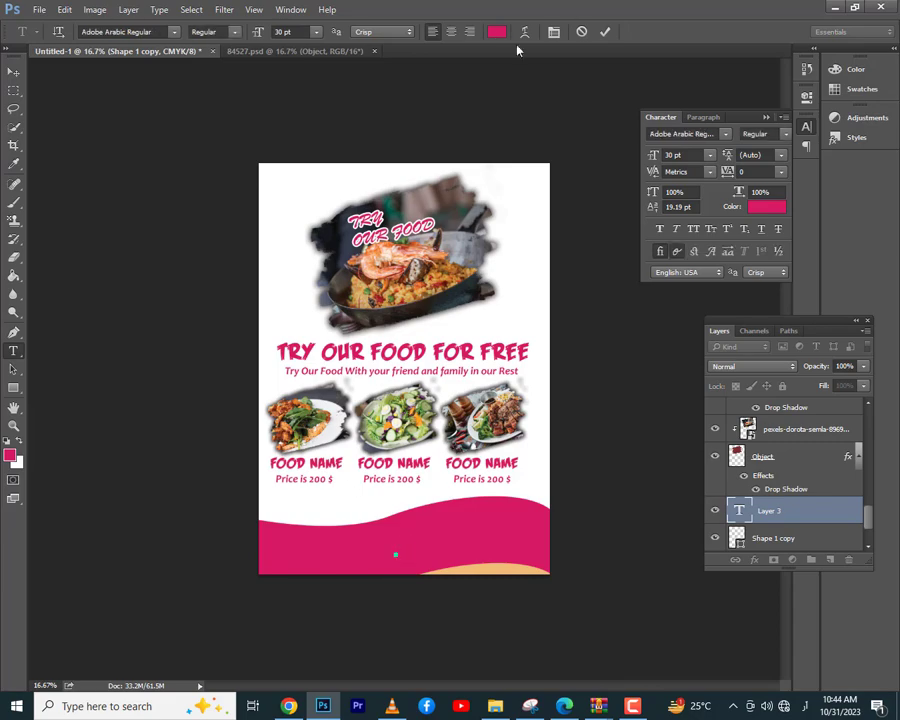
text(contact us : +123 456 7878)
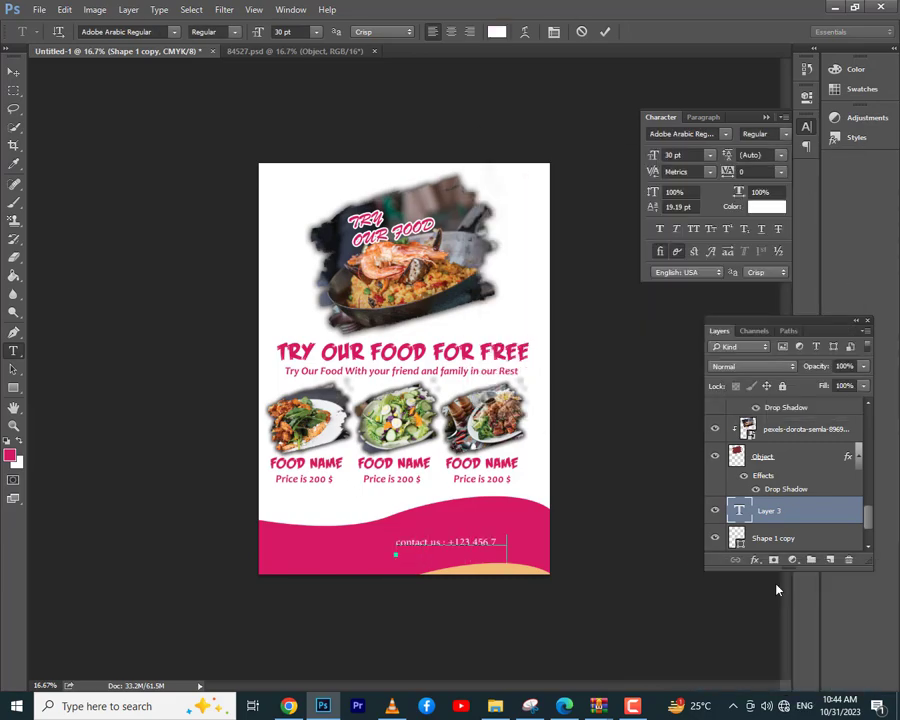
key(ctrl+Return)
drag(420, 542, 470, 519)
double_click(470, 534)
text(p)
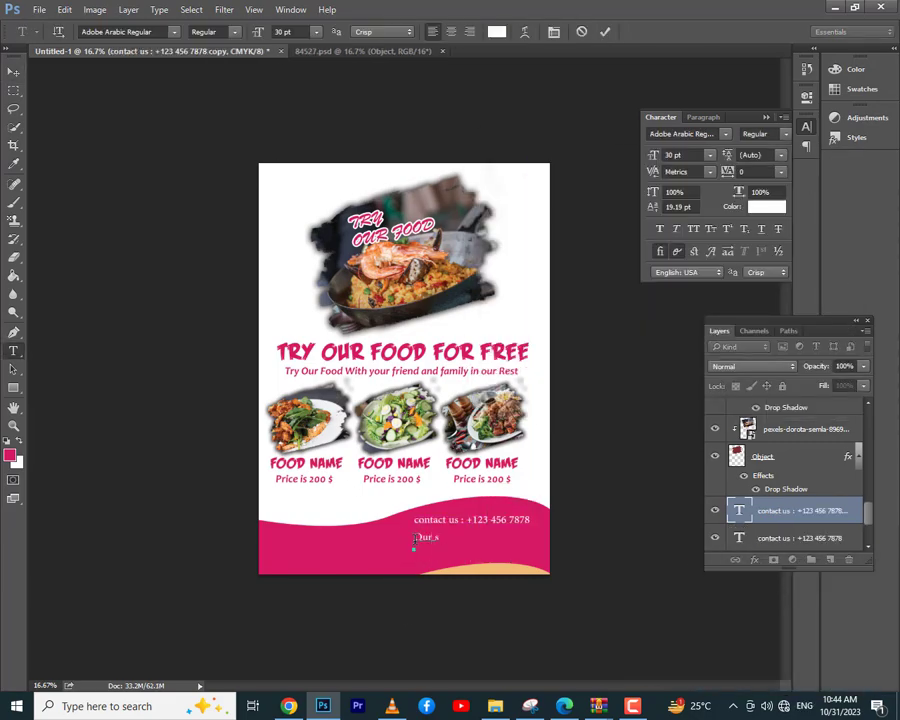
text(.www.site.com)
key(ctrl+Return)
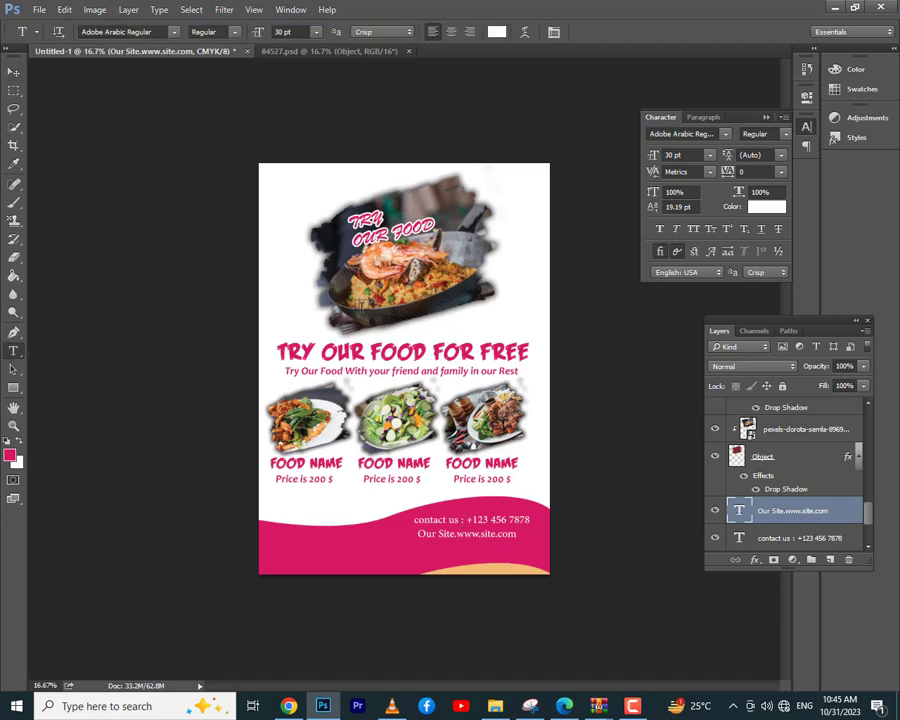
click(13, 388)
- Draw a pink circle, move its layer to the top, and resize it onto the photo's lower right edge
right_click(13, 388)
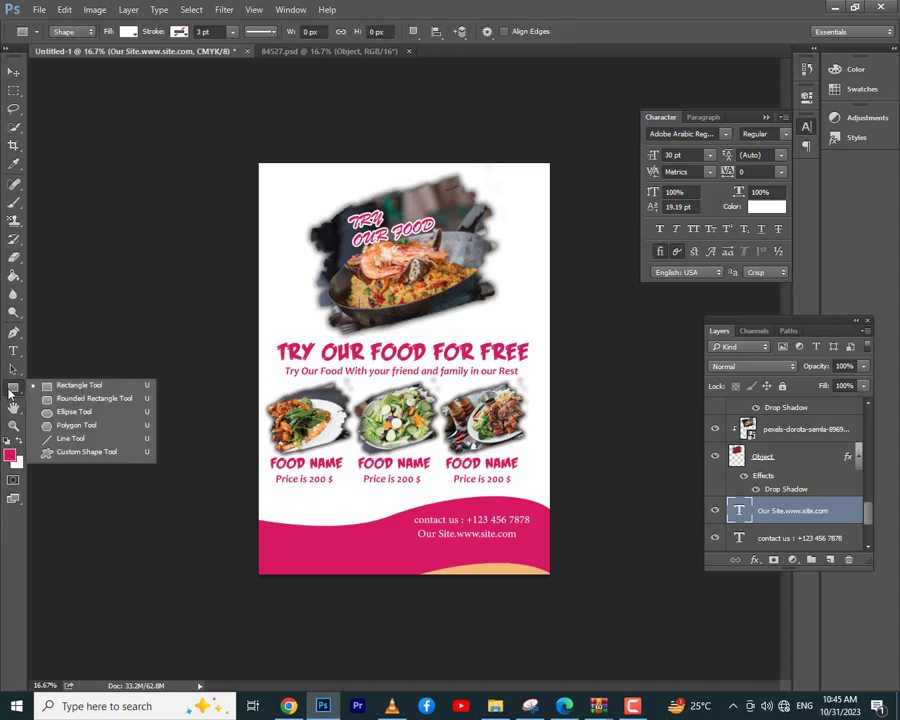
click(75, 409)
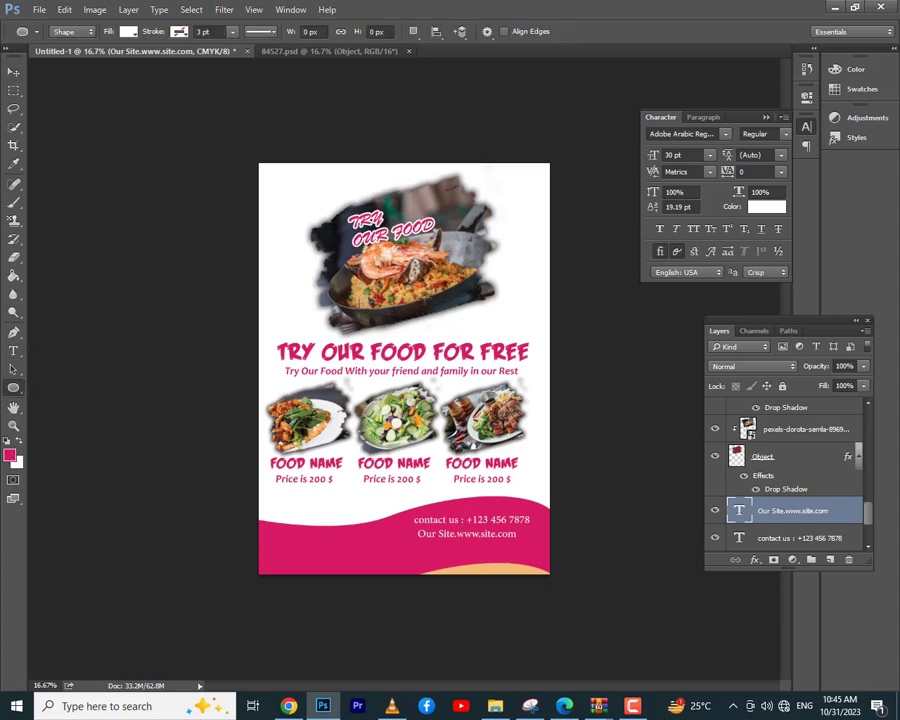
drag(425, 299, 457, 328)
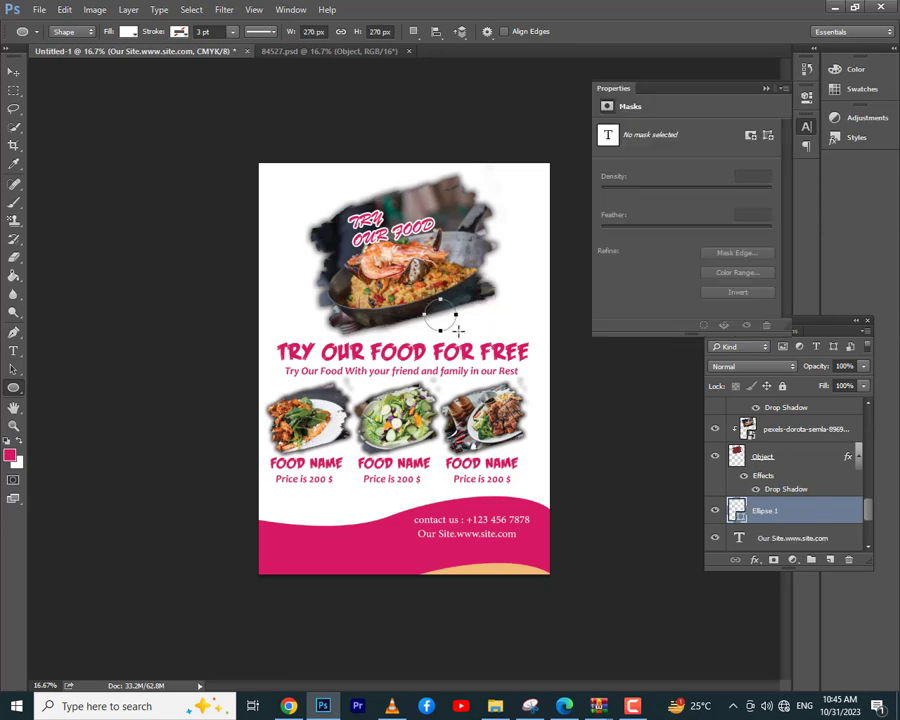
click(610, 200)
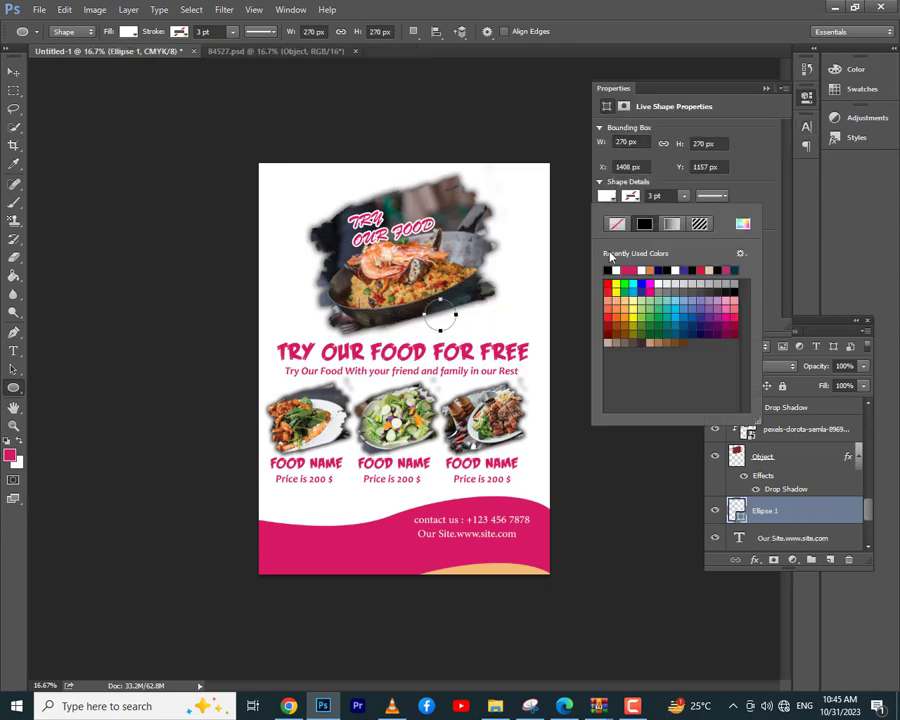
click(629, 268)
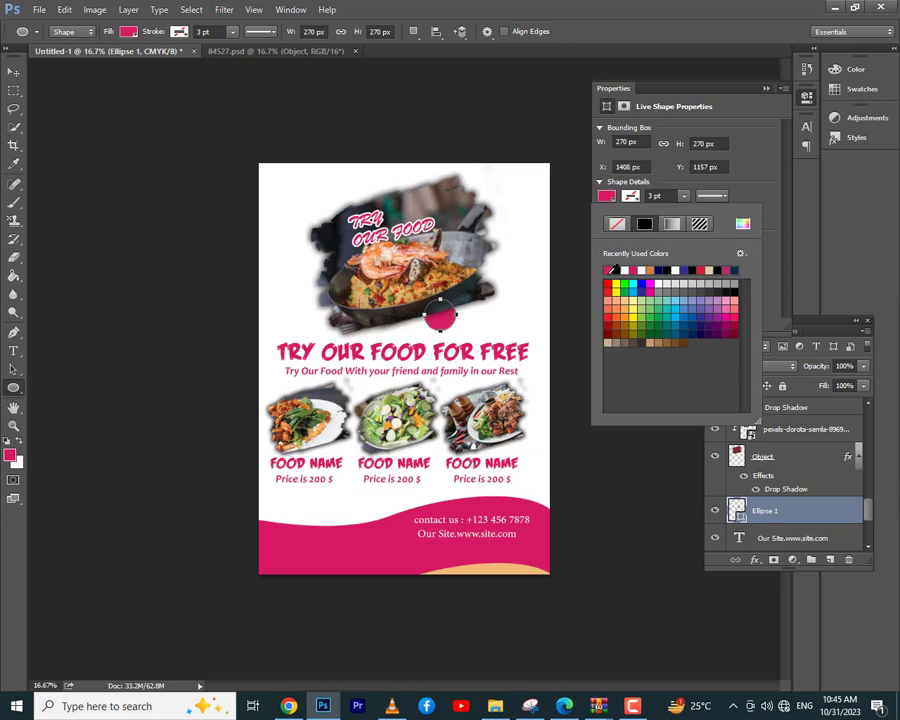
click(13, 72)
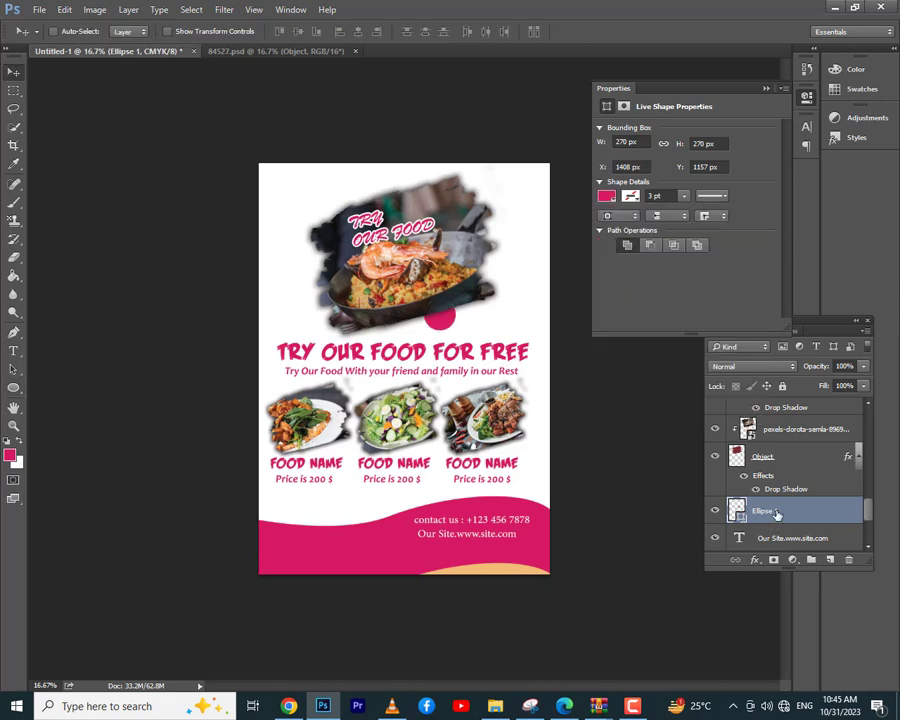
mouse_move(777, 514)
mouse_down()
mouse_move(797, 358)
mouse_move(764, 422)
mouse_up()
click(766, 88)
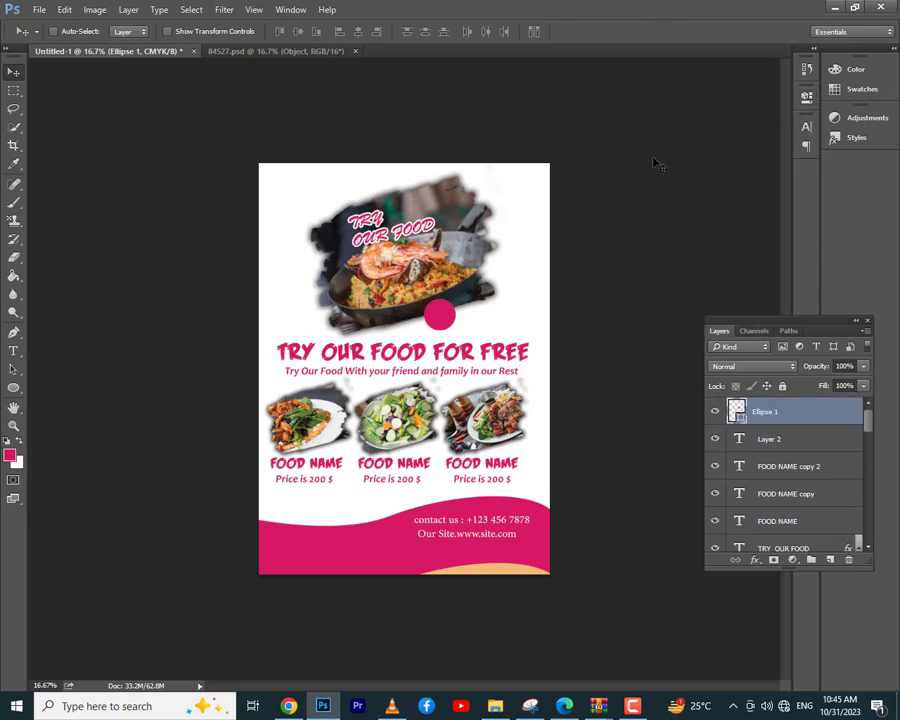
mouse_move(440, 318)
mouse_down()
mouse_move(472, 320)
mouse_move(494, 293)
mouse_up()
key(ctrl+t)
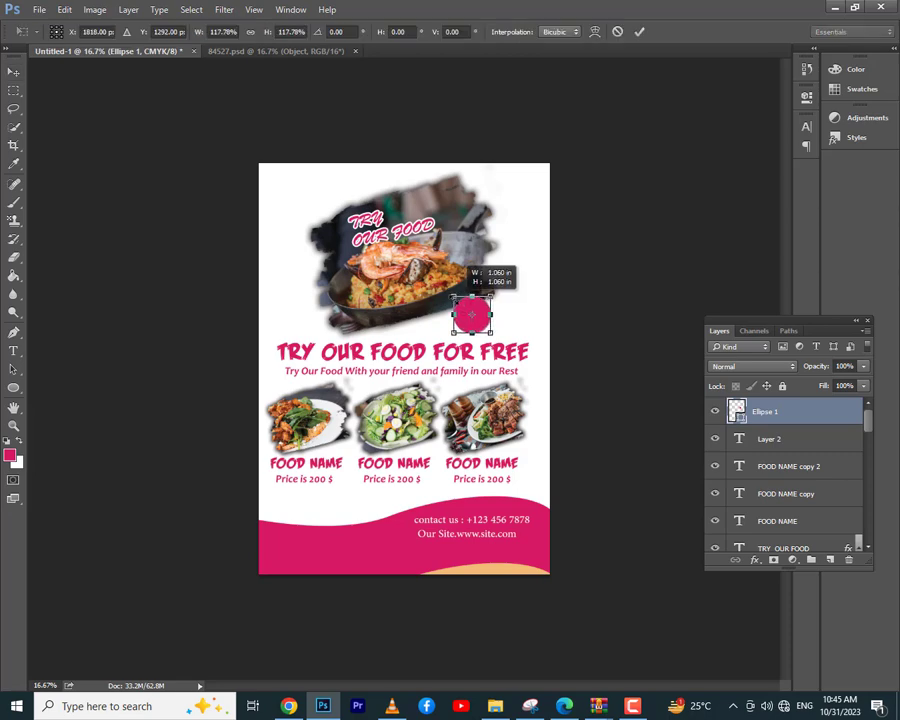
key(Return)
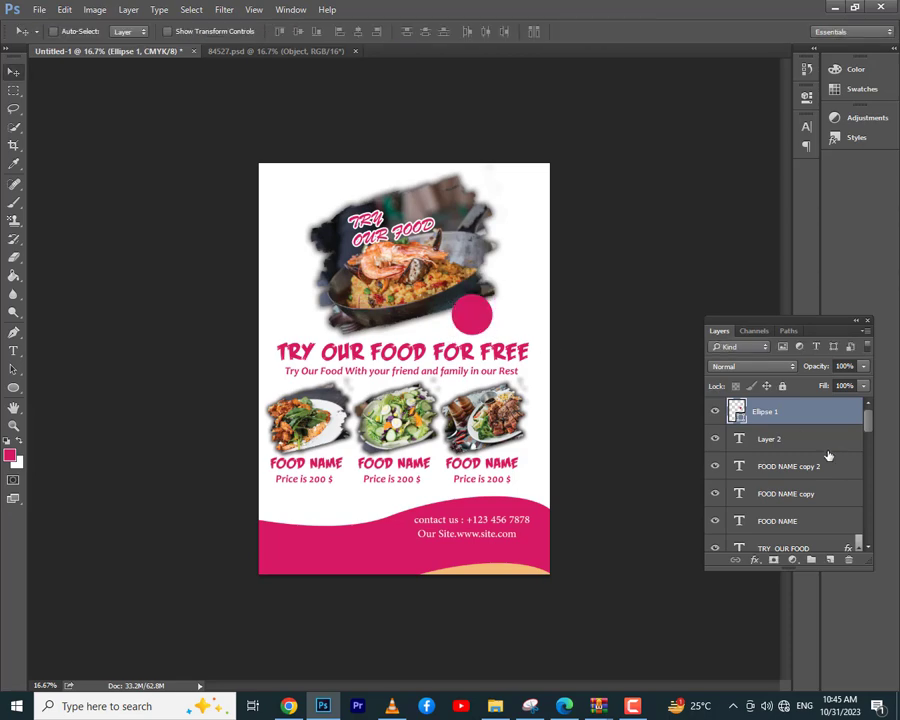
- Duplicate the circle, enlarge the back copy to about 112%, and sample peach for its fill
drag(808, 420, 830, 559)
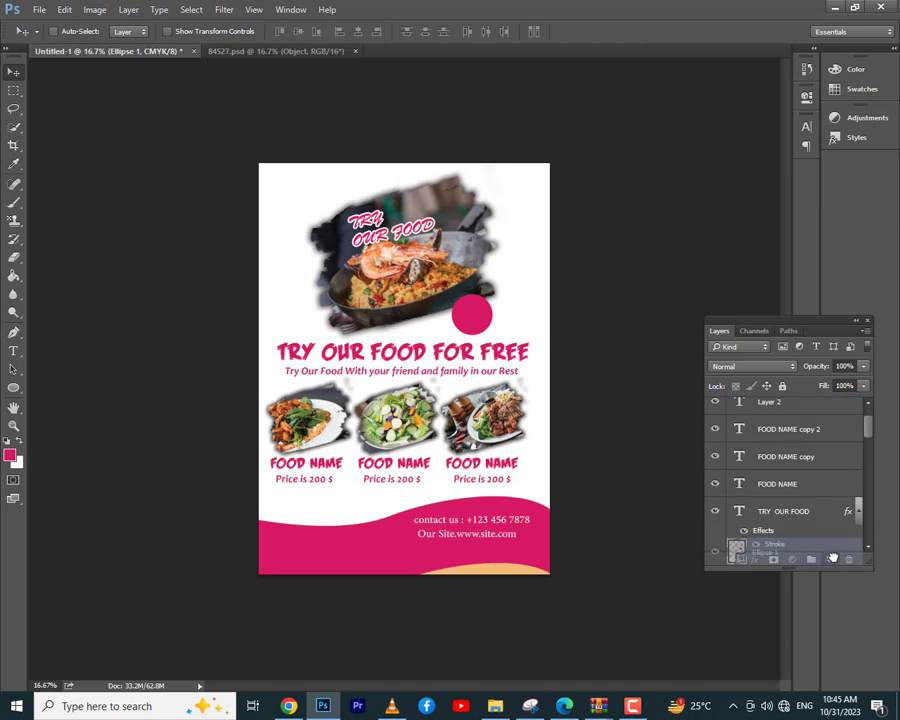
click(786, 440)
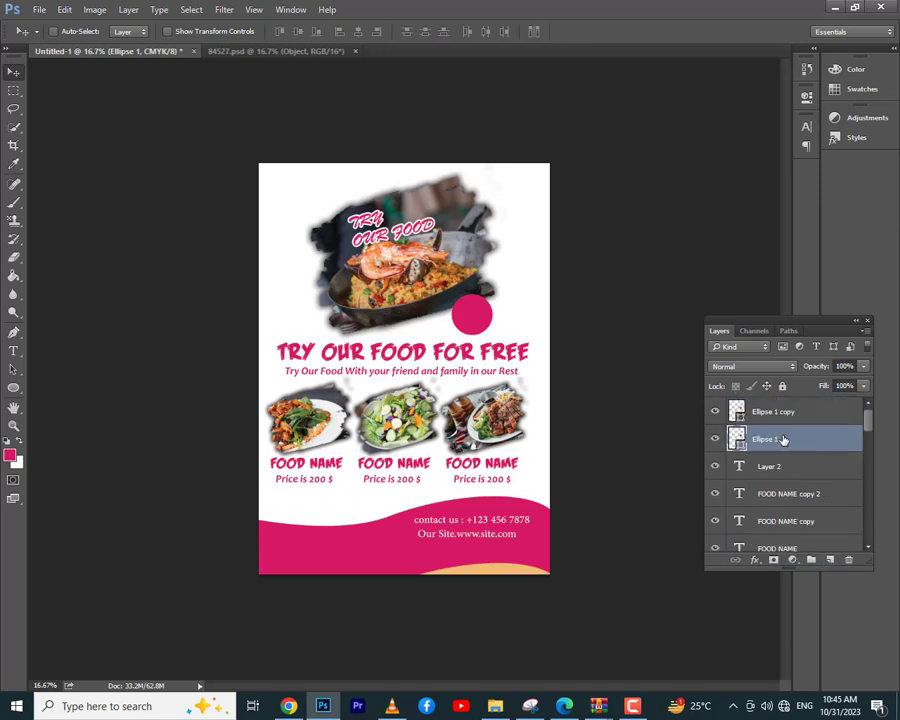
key(ctrl+t)
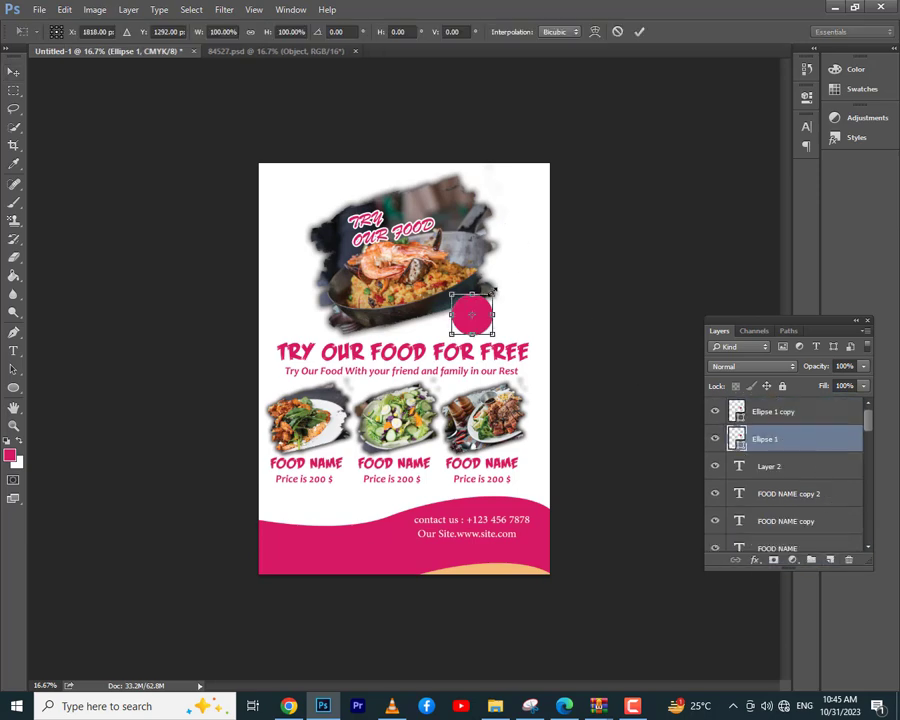
drag(495, 290, 499, 288)
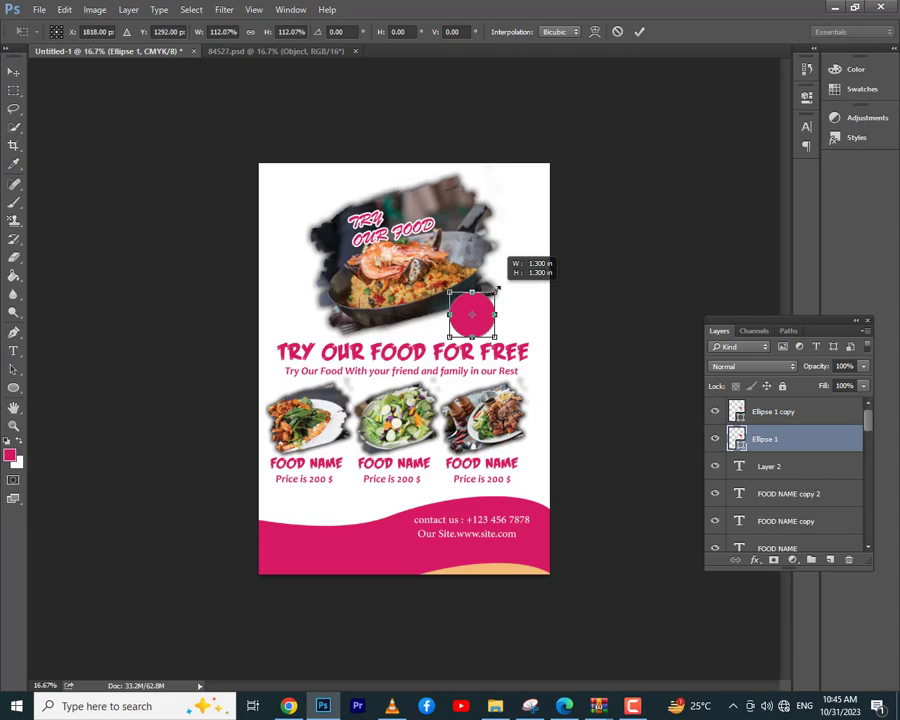
click(640, 32)
double_click(737, 440)
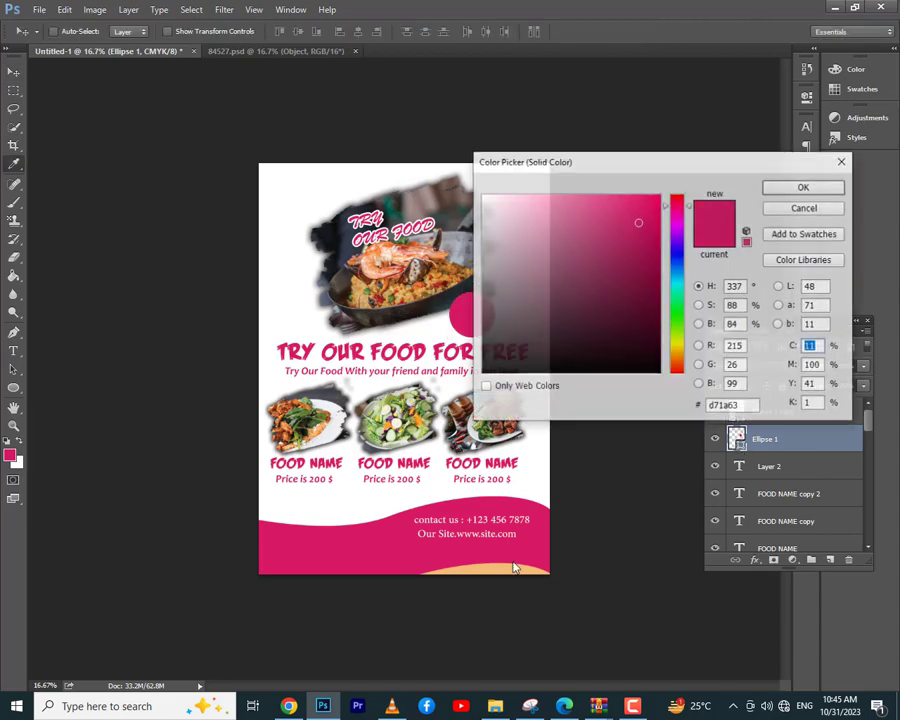
click(482, 567)
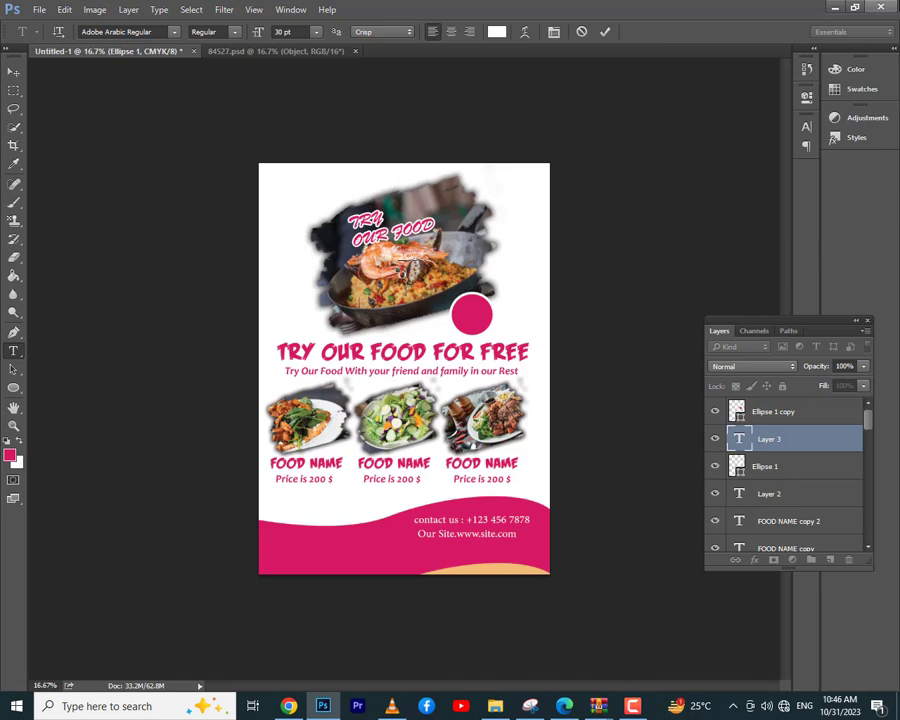
- Centre the 25% Off text on the pink circle and move its layer above the ellipses
click(605, 31)
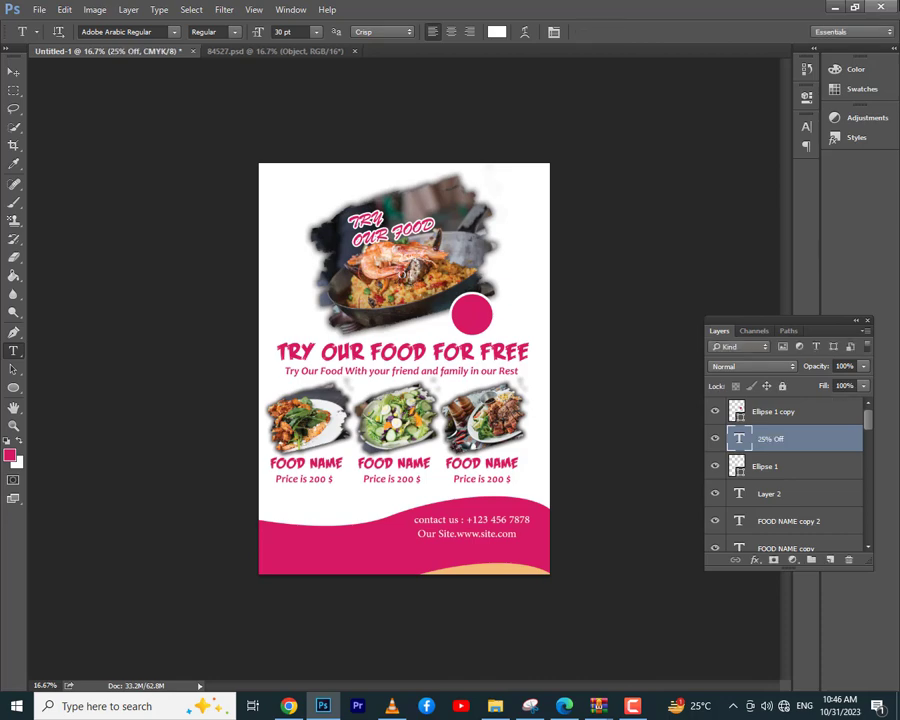
click(13, 72)
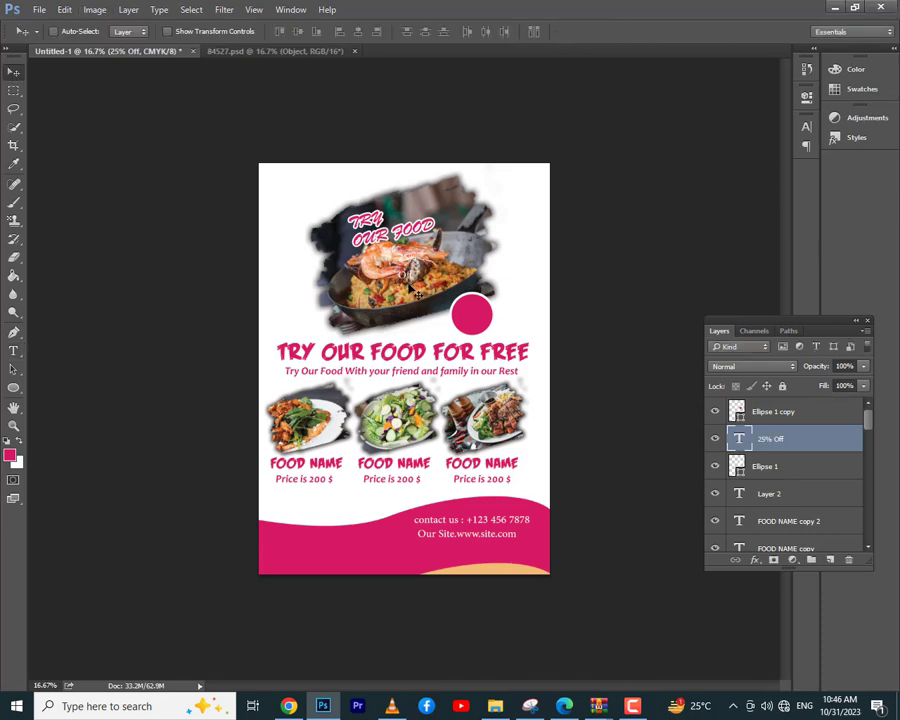
drag(415, 287, 466, 303)
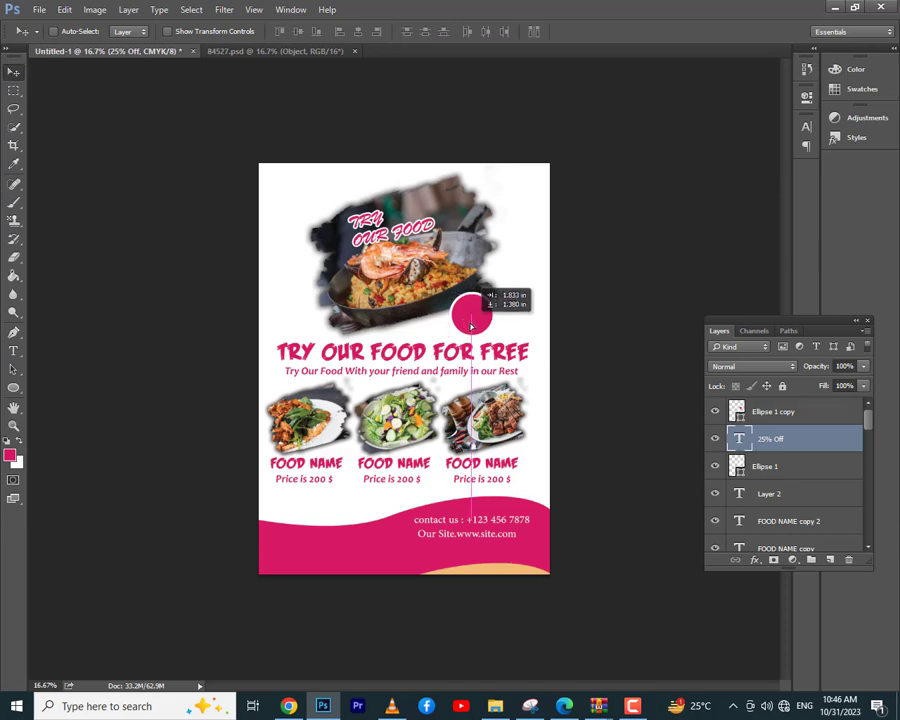
mouse_move(792, 443)
mouse_down()
mouse_move(787, 388)
mouse_move(792, 397)
mouse_up()
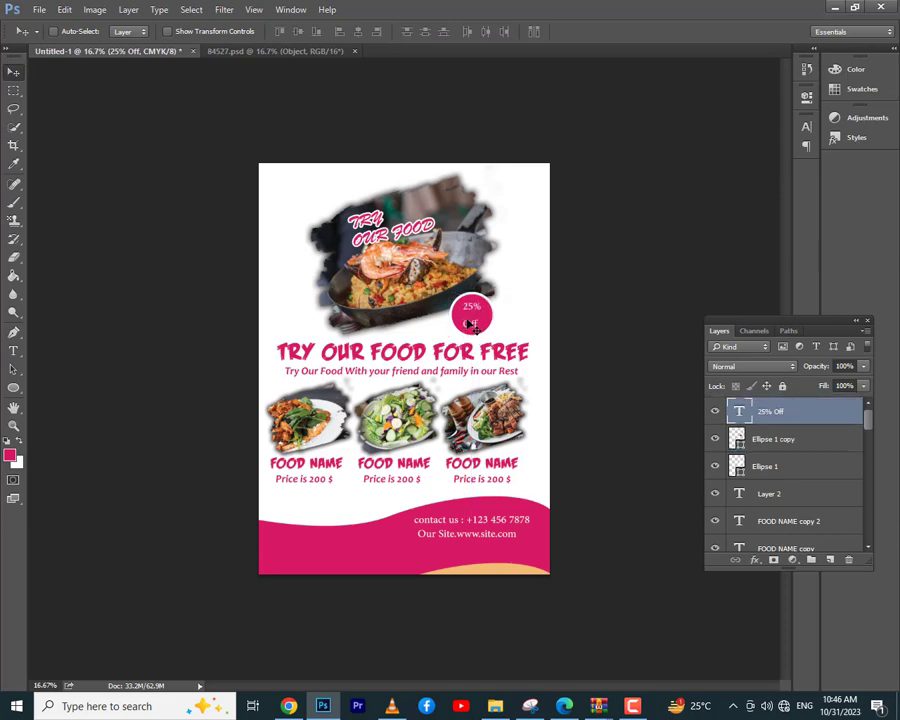
click(806, 126)
key(t)
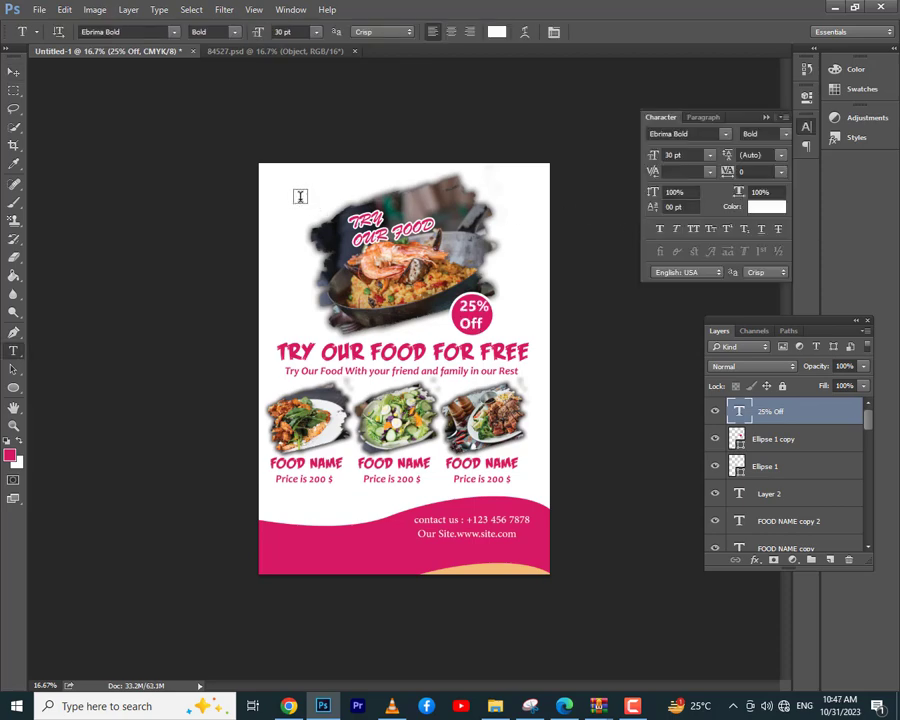
click(299, 195)
- Type 'logo' at the top left and draw a small custom icon shape below it
text(logo)
key(ctrl+Return)
key(v)
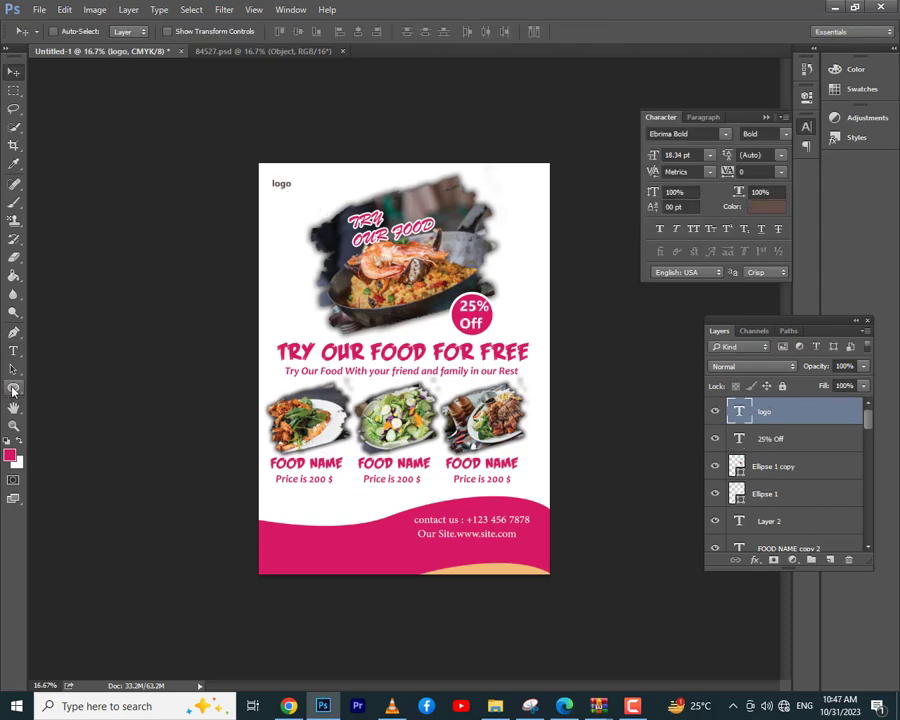
click(13, 391)
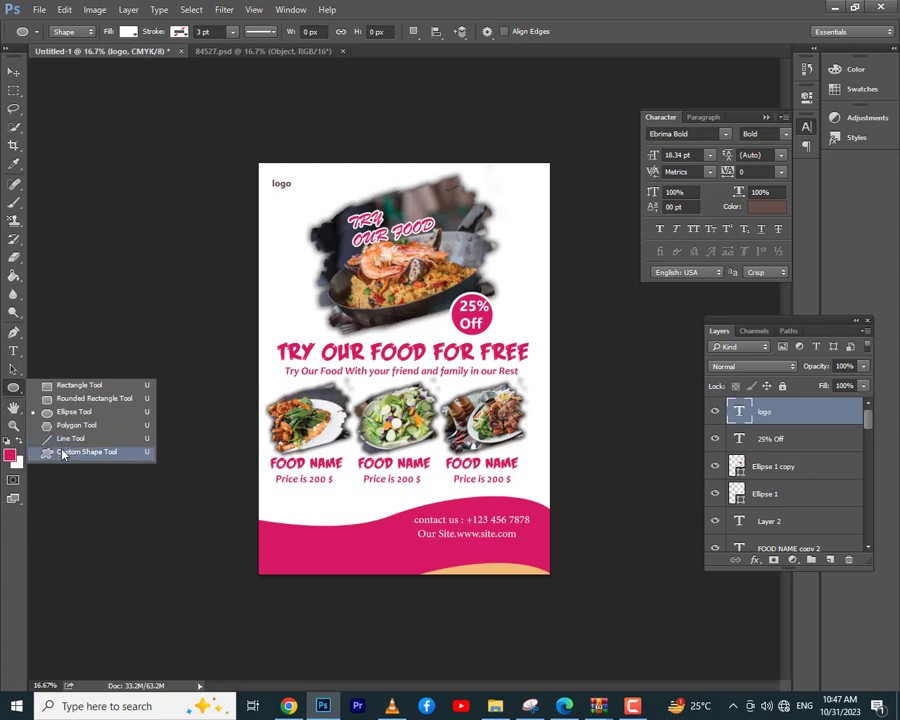
click(62, 451)
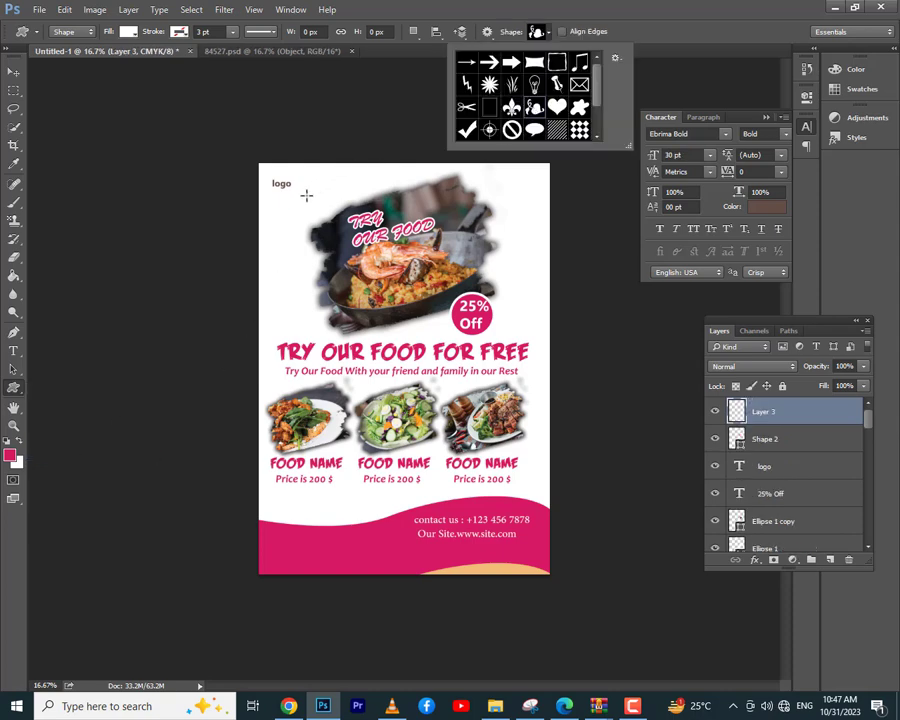
drag(298, 199, 320, 215)
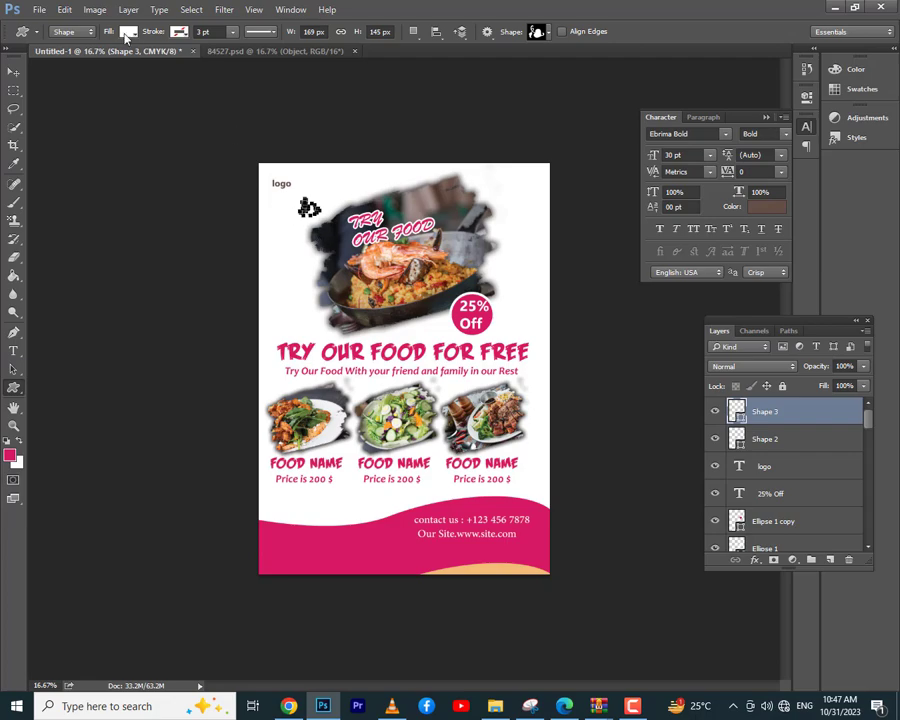
double_click(737, 413)
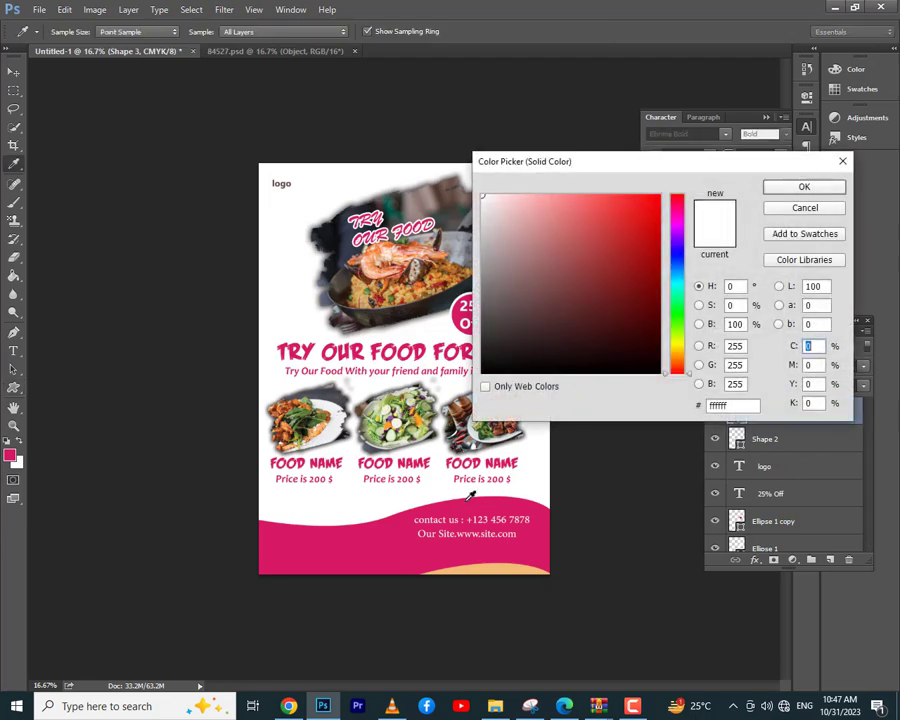
- Fill the logo icon with pink sampled from the flyer
click(383, 518)
key(Return)
key(t)
- Add white ORDER NOW text on the lower left of the pink wave
click(497, 31)
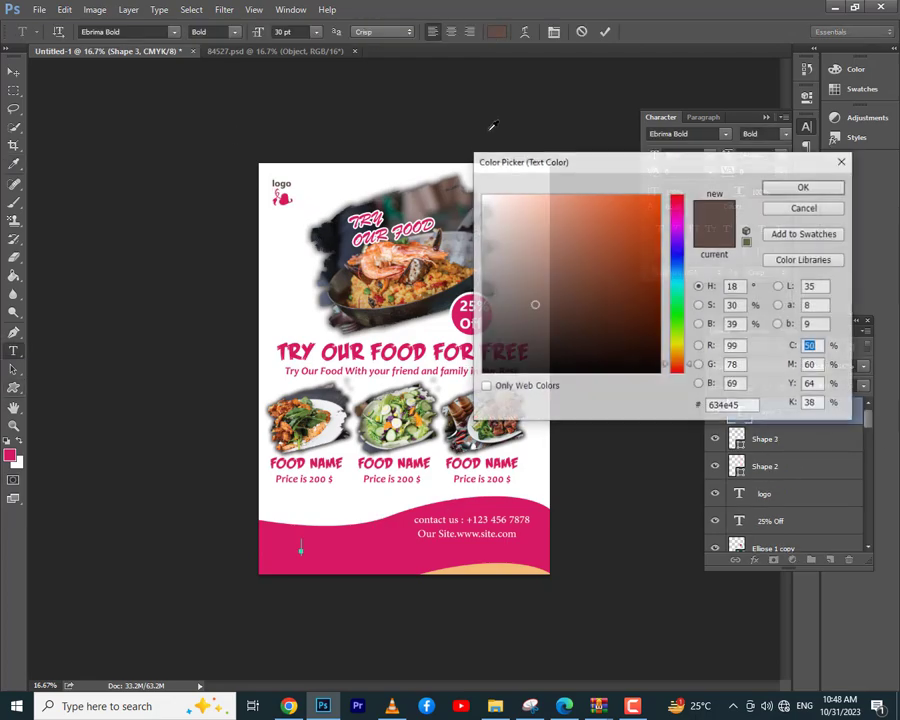
click(824, 187)
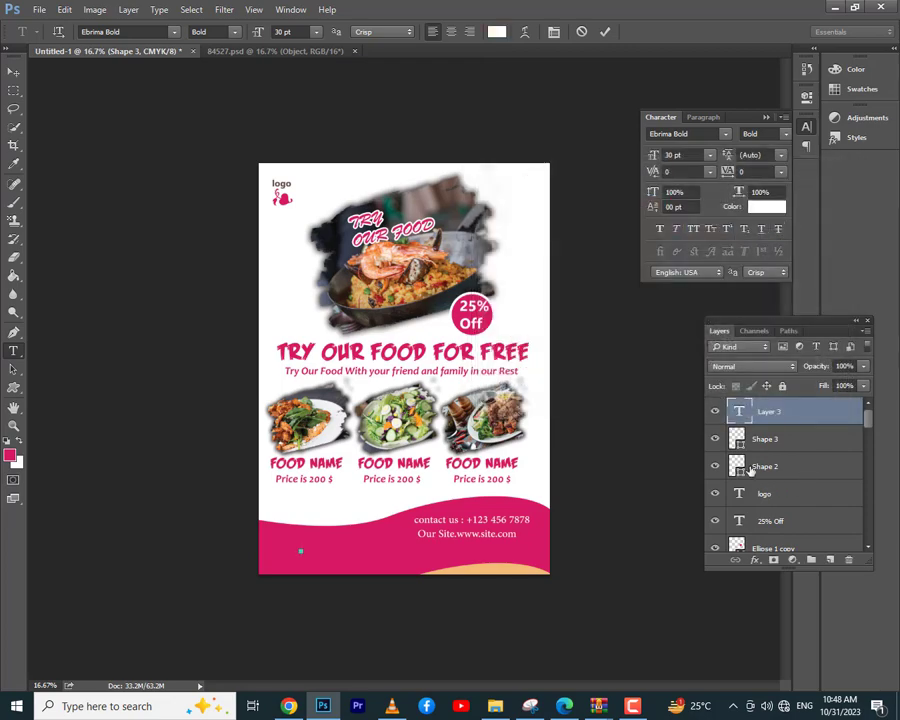
text(ORDER N)
text(OW)
key(ctrl+Return)
click(14, 72)
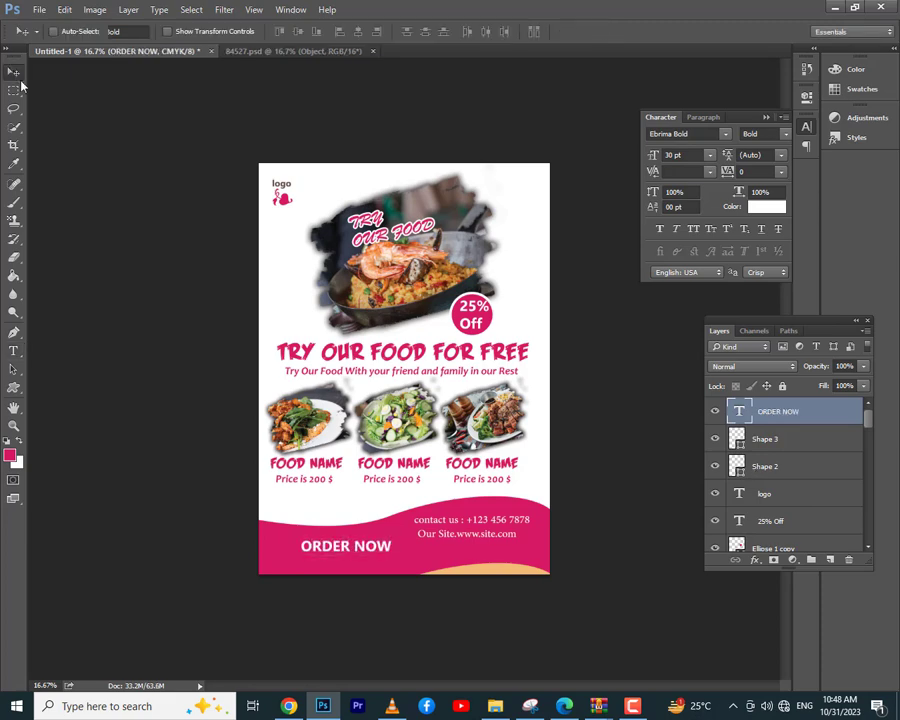
drag(343, 551, 313, 565)
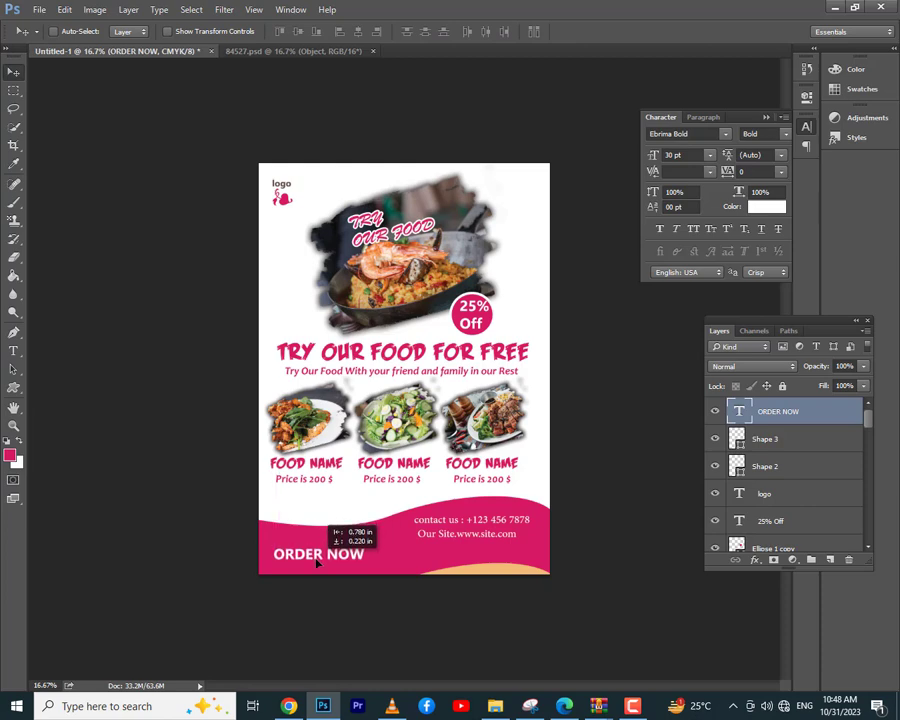